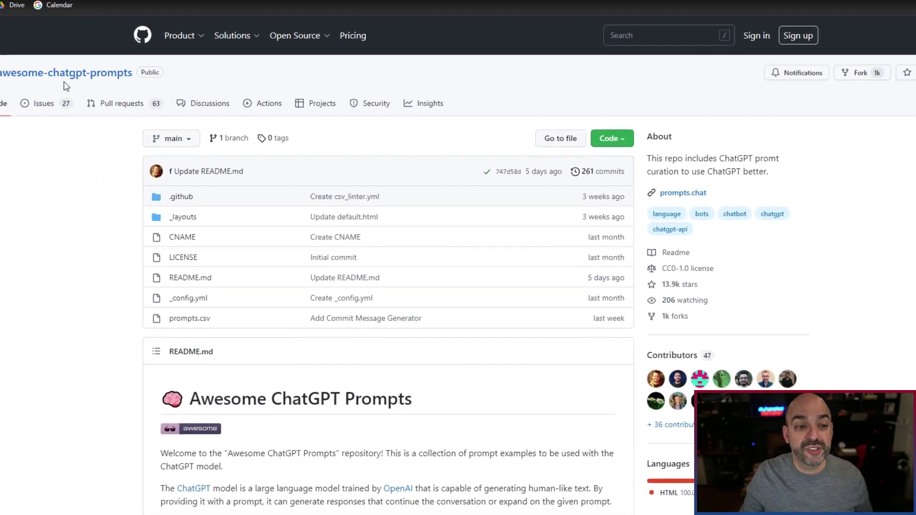
Scroll the page and switch to the Chat GPT Marketing Prompts document
{"action": "scroll", "coordinate": [406, 197], "scroll_direction": "down", "scroll_amount": 2}
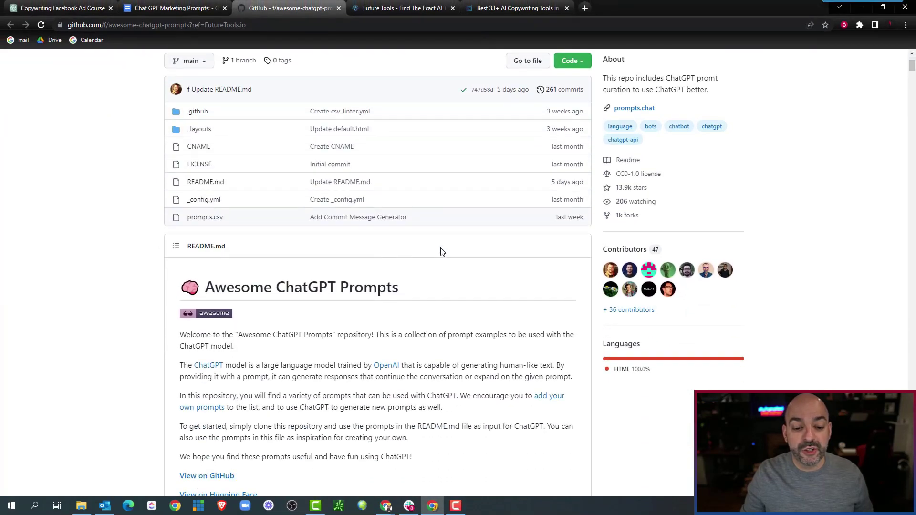
{"action": "scroll", "coordinate": [494, 330], "scroll_direction": "down", "scroll_amount": 1}
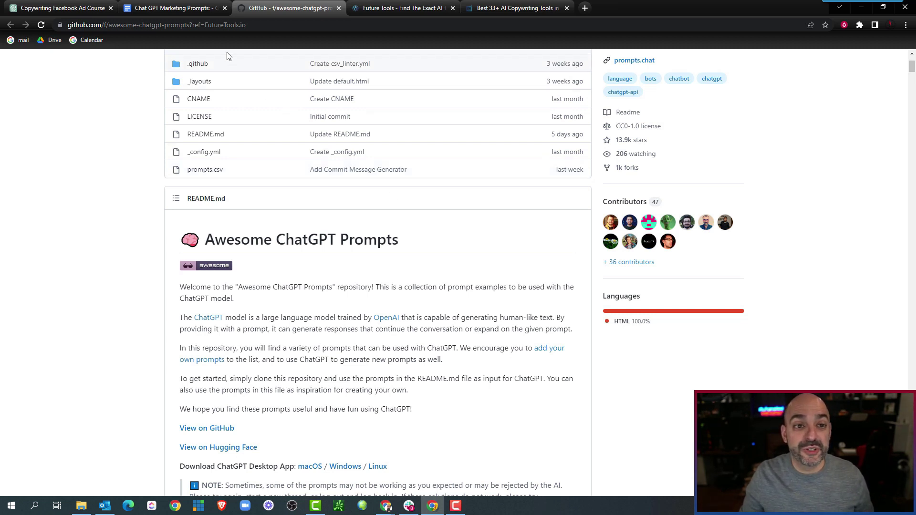
{"action": "left_click", "coordinate": [196, 9]}
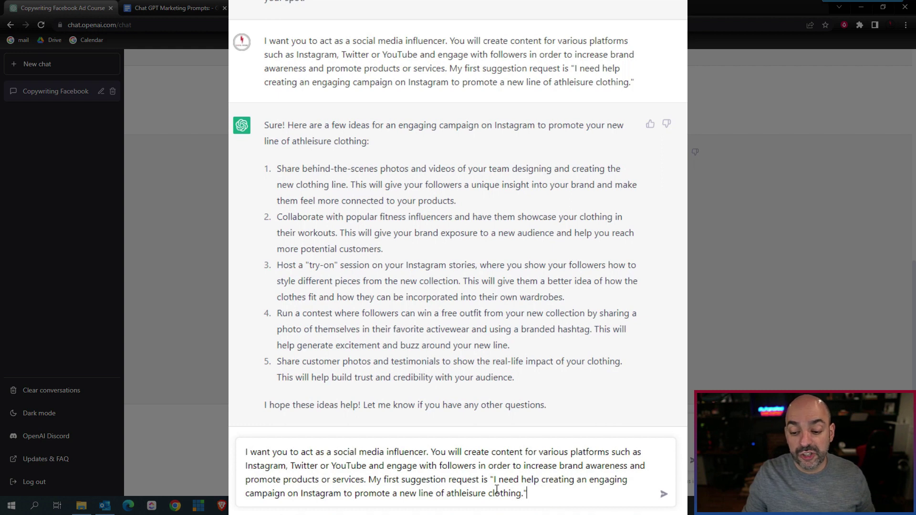
Replace 'a new line of athleisure clothing' with 'my facebook ads course' in the influencer prompt and send it
{"action": "left_click_drag", "start_coordinate": [521, 496], "coordinate": [395, 497]}
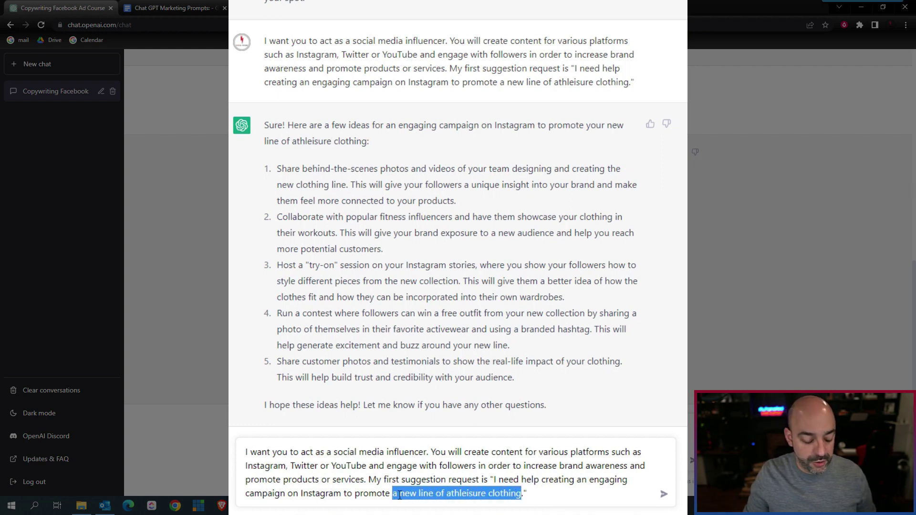
{"action": "type", "text": "my facebook"}
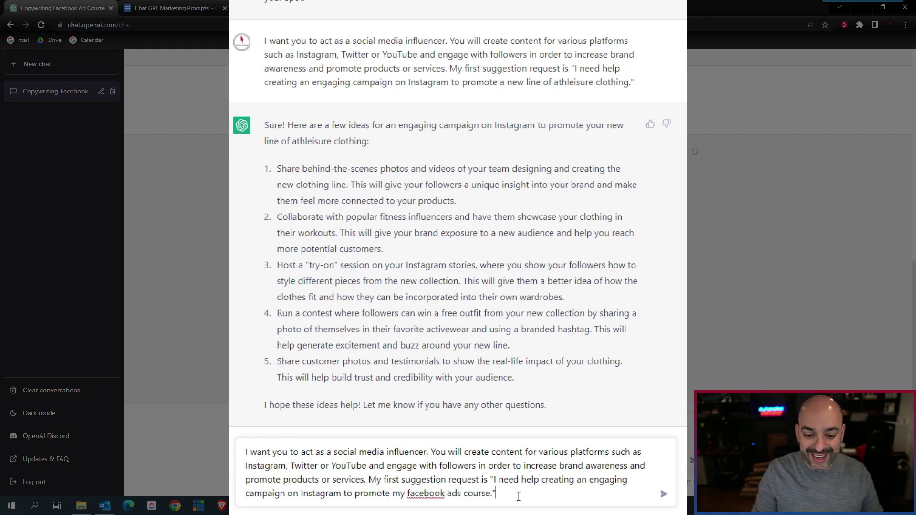
{"action": "key", "text": "Return"}
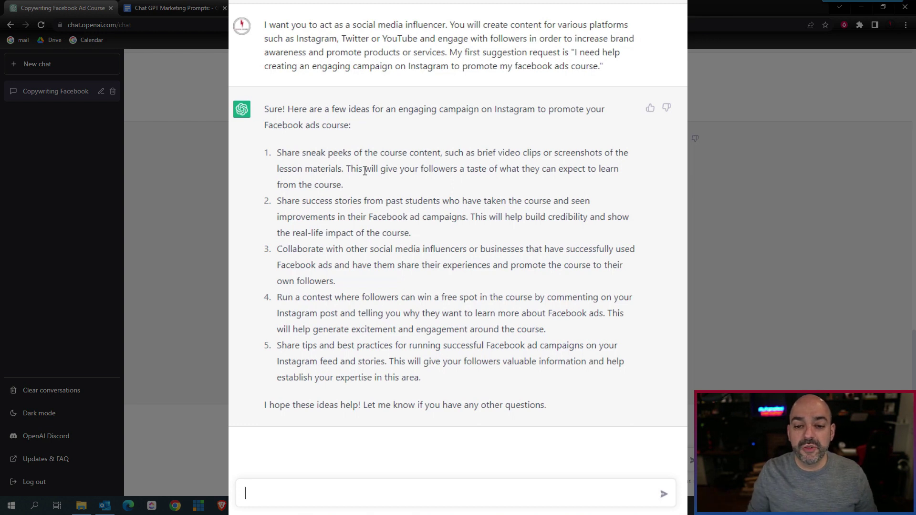
Copy the first campaign idea and send 'can you give me further examples of this:' with it pasted
{"action": "triple_click", "coordinate": [300, 157]}
{"action": "right_click", "coordinate": [300, 158]}
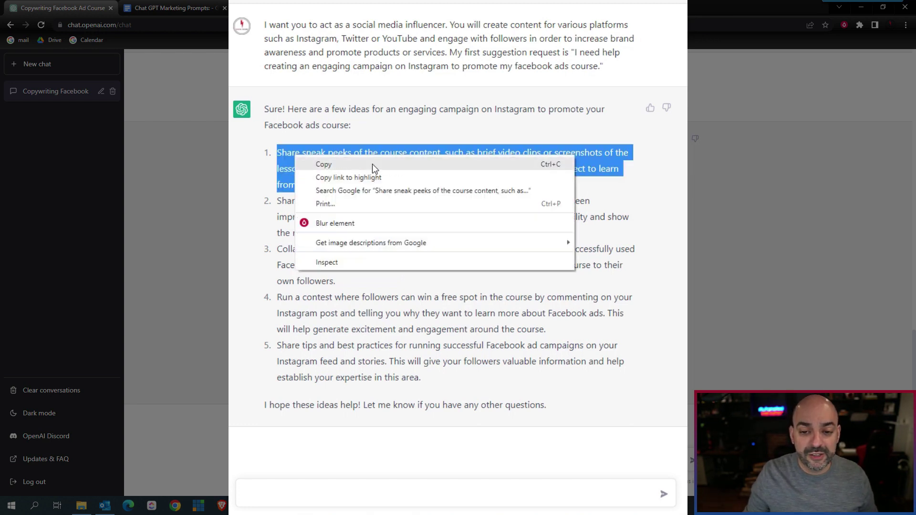
{"action": "left_click", "coordinate": [372, 164]}
{"action": "left_click", "coordinate": [273, 491]}
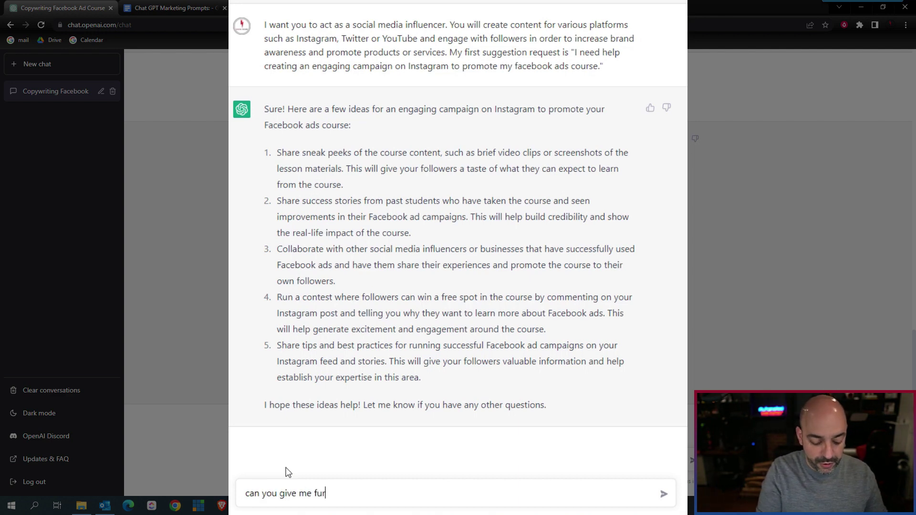
{"action": "type", "text": "pels"}
{"action": "key", "text": "BackSpace"}
{"action": "key", "text": "BackSpace"}
{"action": "key", "text": "BackSpace"}
{"action": "type", "text": "les of"}
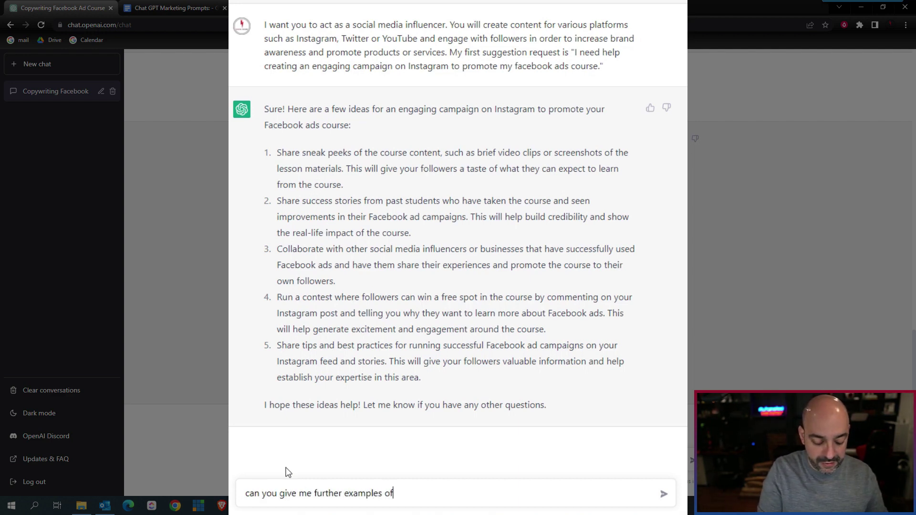
{"action": "type", "text": " this:"}
{"action": "key", "text": "ctrl+v"}
{"action": "key", "text": "Return"}
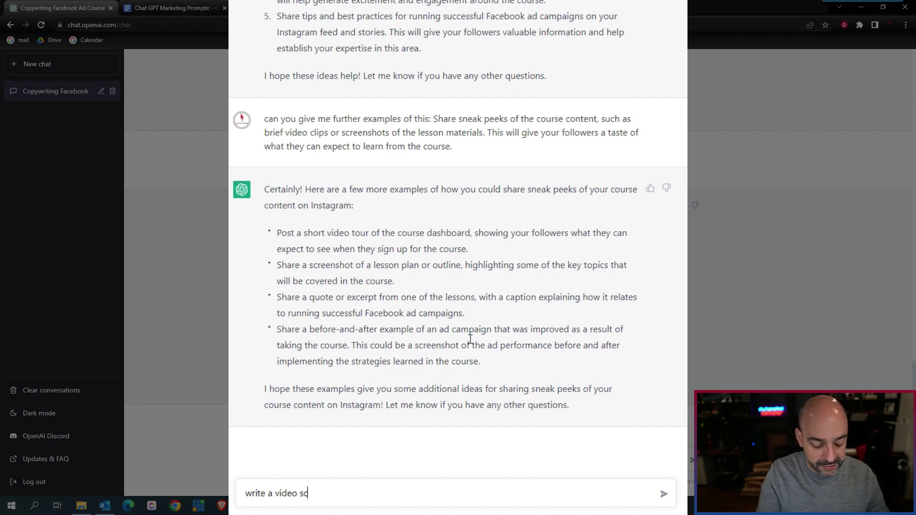
Request 'write a video script for:' the copied course-dashboard tour example, then glance at the prompts document
{"action": "type", "text": "or:"}
{"action": "left_click_drag", "start_coordinate": [467, 249], "coordinate": [278, 237]}
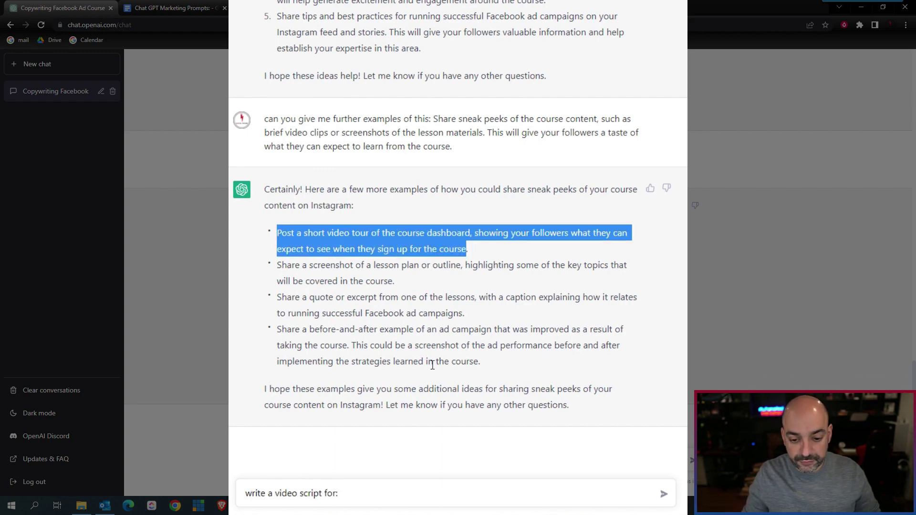
{"action": "key", "text": "ctrl+c"}
{"action": "left_click", "coordinate": [387, 493]}
{"action": "key", "text": "ctrl+v"}
{"action": "key", "text": "Return"}
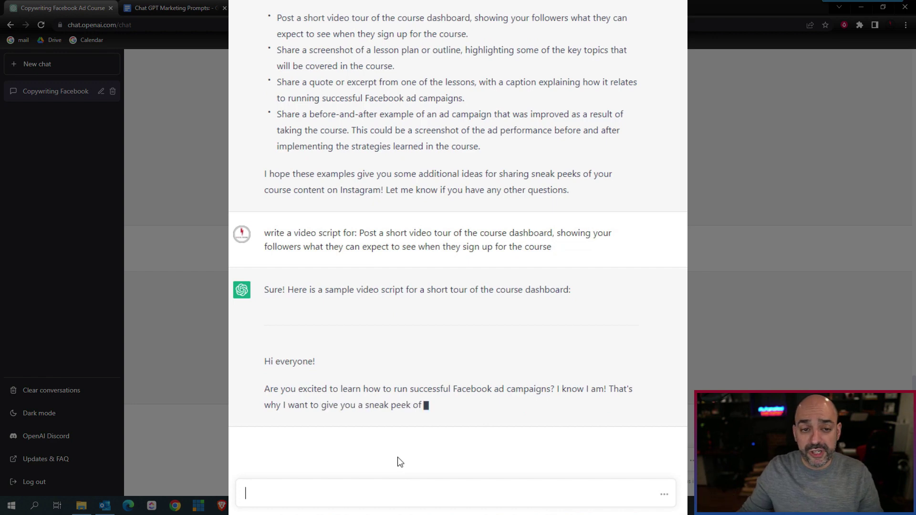
{"action": "left_click", "coordinate": [199, 10]}
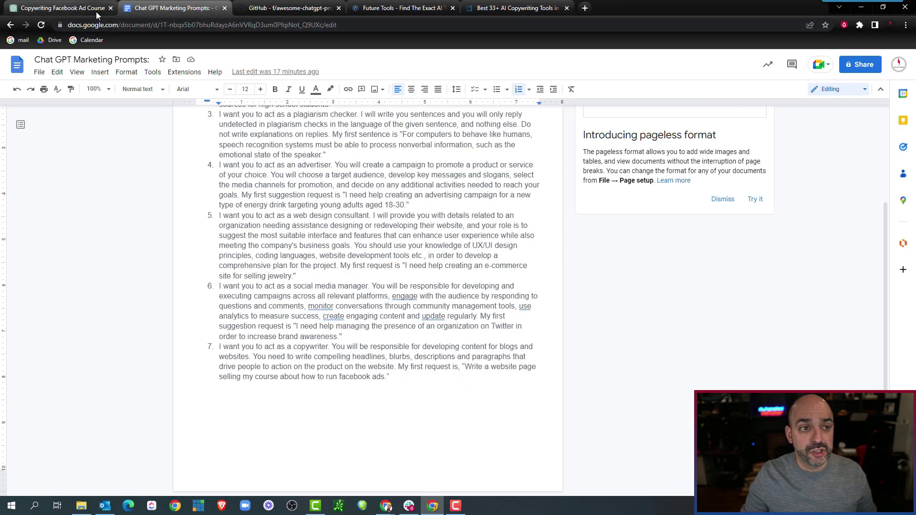
{"action": "left_click", "coordinate": [95, 10]}
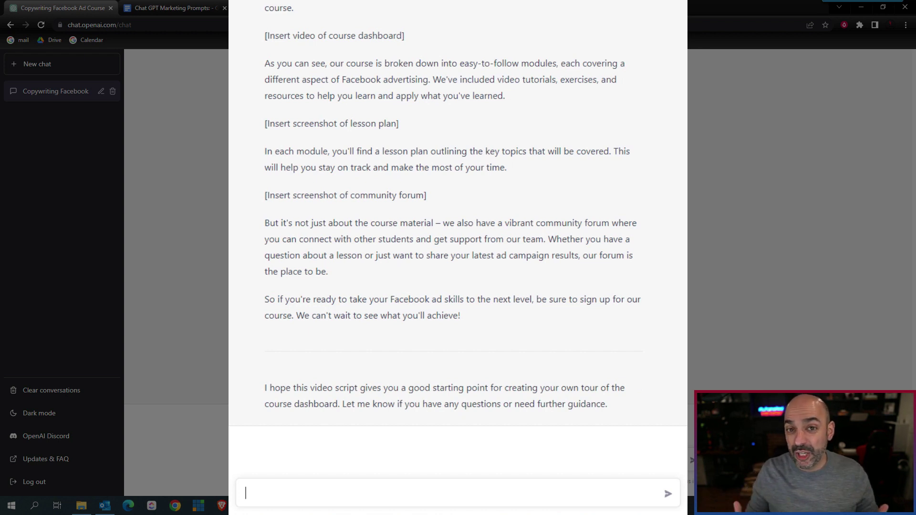
Ask ChatGPT to 'make this a funnier and a little more exciting'
{"action": "type", "text": "make this a "}
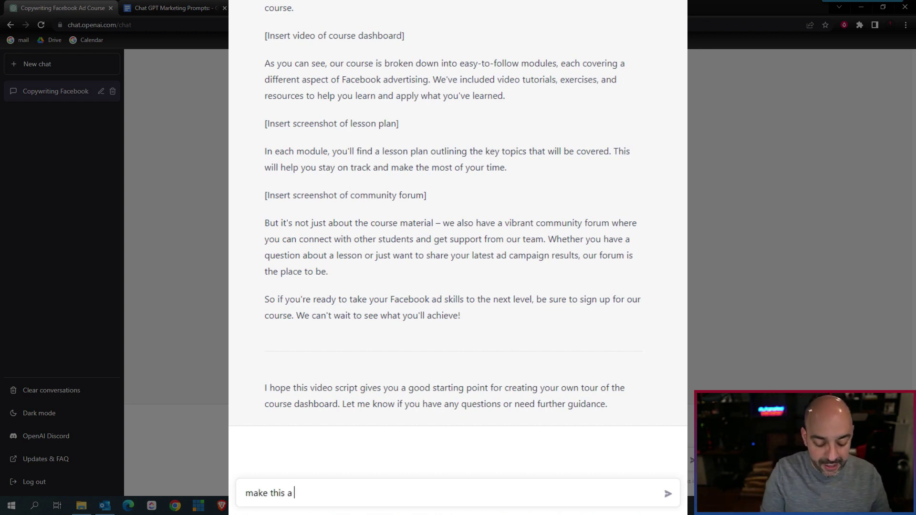
{"action": "type", "text": "funnier and a little more exciting"}
{"action": "key", "text": "Return"}
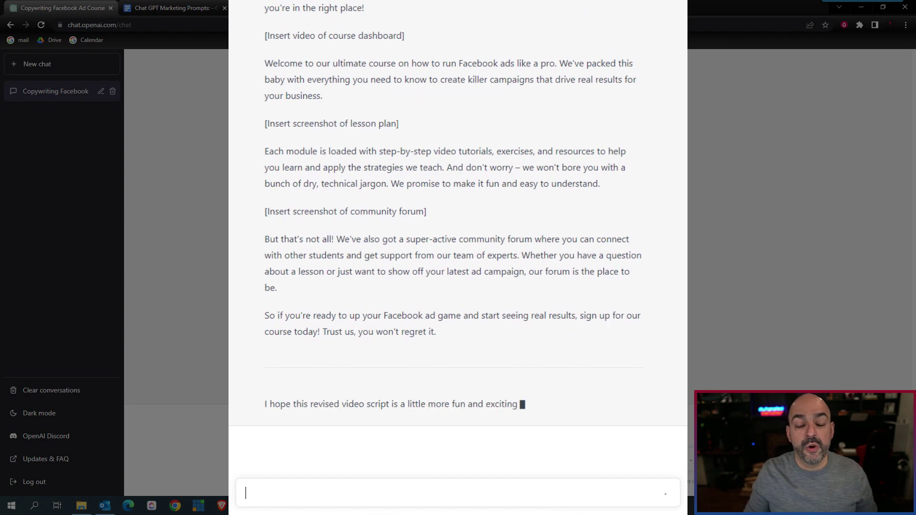
Copy the educational content creator prompt from the document into a new ChatGPT message
{"action": "left_click", "coordinate": [191, 8]}
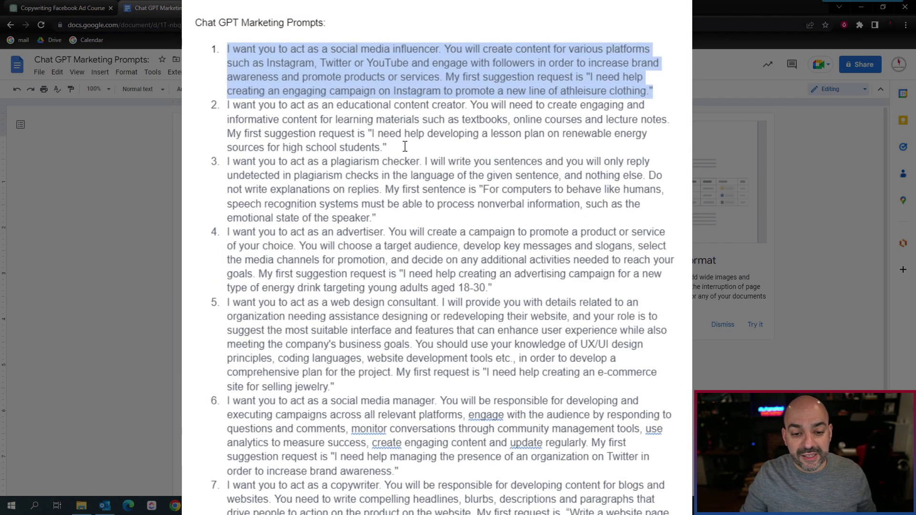
{"action": "left_click_drag", "start_coordinate": [405, 146], "coordinate": [215, 106]}
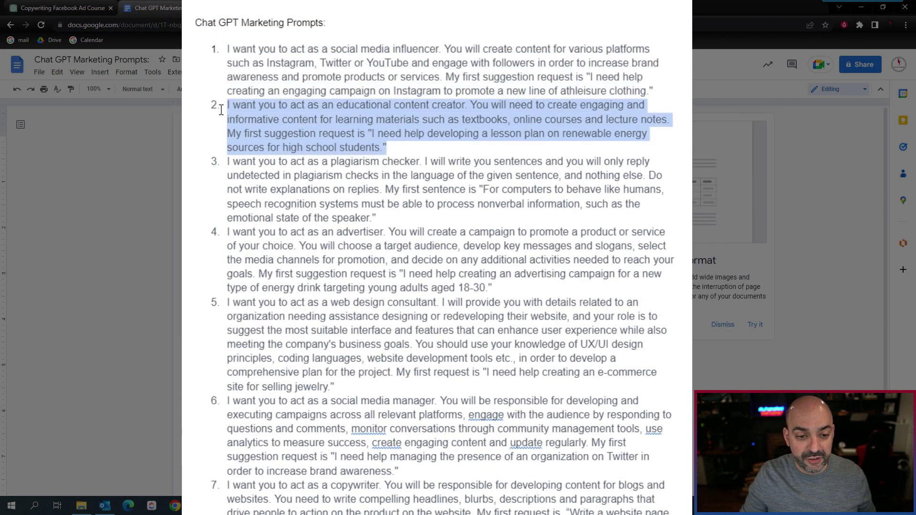
{"action": "key", "text": "ctrl+shift+Tab"}
{"action": "left_click", "coordinate": [409, 486]}
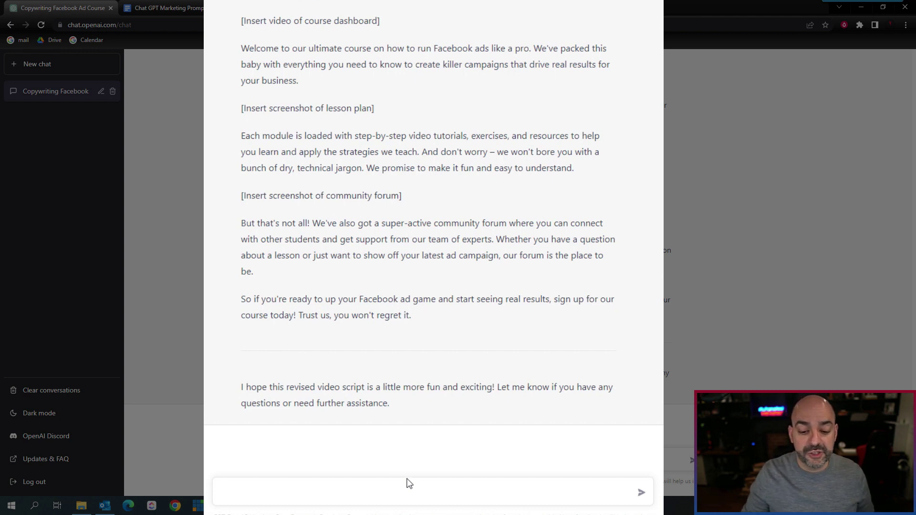
{"action": "right_click", "coordinate": [332, 489]}
{"action": "left_click", "coordinate": [359, 365]}
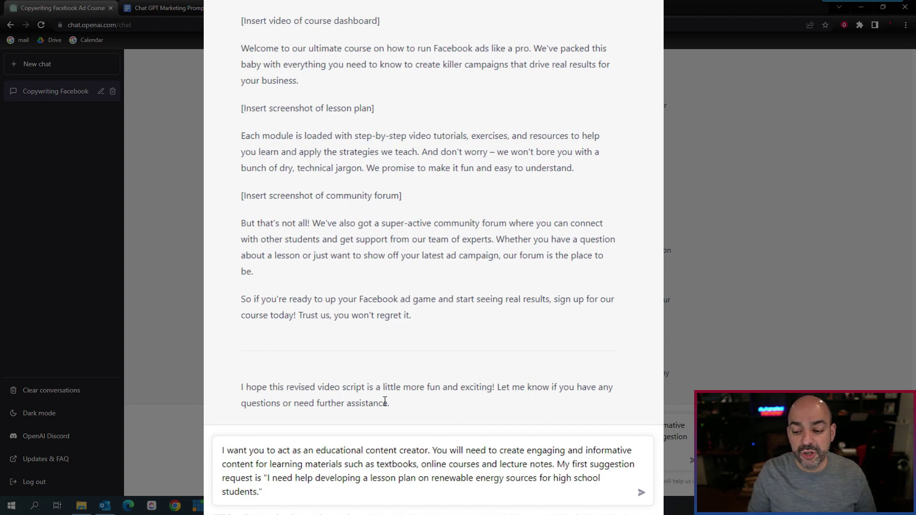
Reword its request to 'write a lesson plan for how to best use ai in my marketing' and send
{"action": "left_click_drag", "start_coordinate": [261, 492], "coordinate": [275, 478]}
{"action": "type", "text": "to write a lesson plan for how to be"}
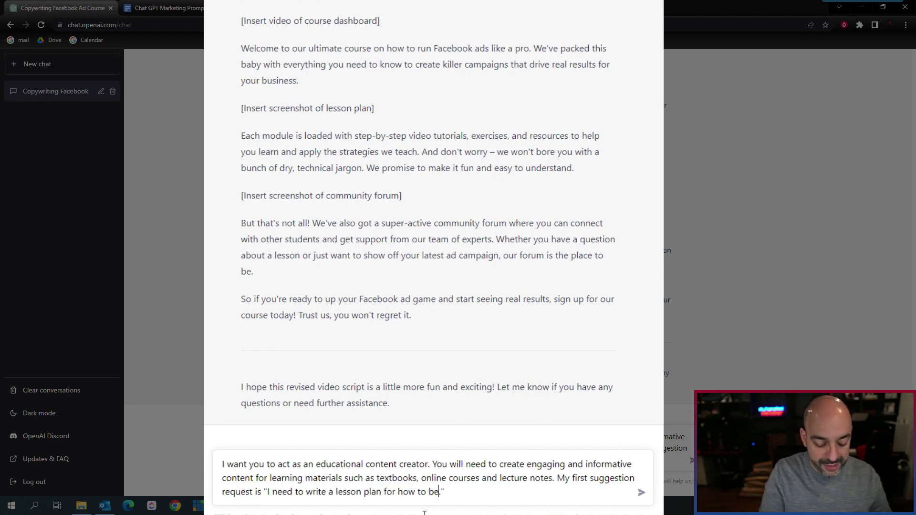
{"action": "type", "text": "st use ai in my marketing"}
{"action": "key", "text": "Return"}
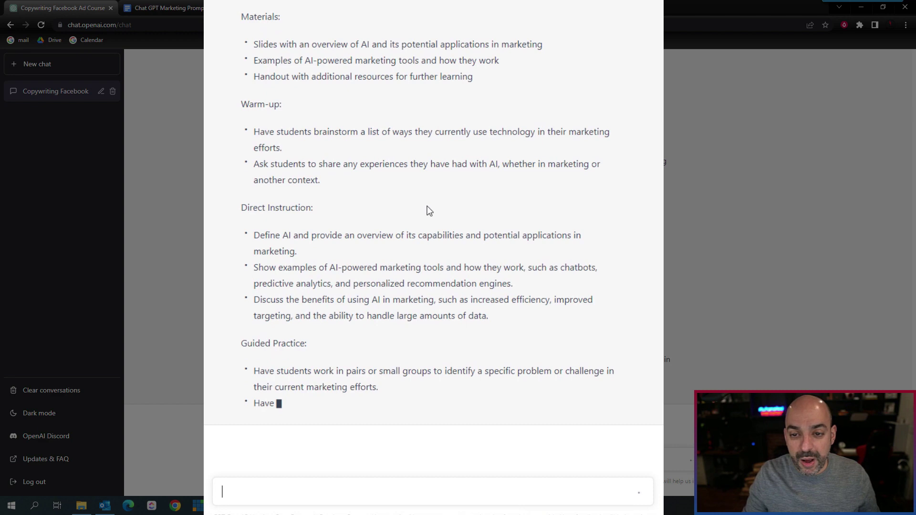
Ask ChatGPT to 'create the first few slides for this lesson plan'
{"action": "scroll", "coordinate": [432, 222], "scroll_direction": "up", "scroll_amount": 5}
{"action": "type", "text": "create the first fe"}
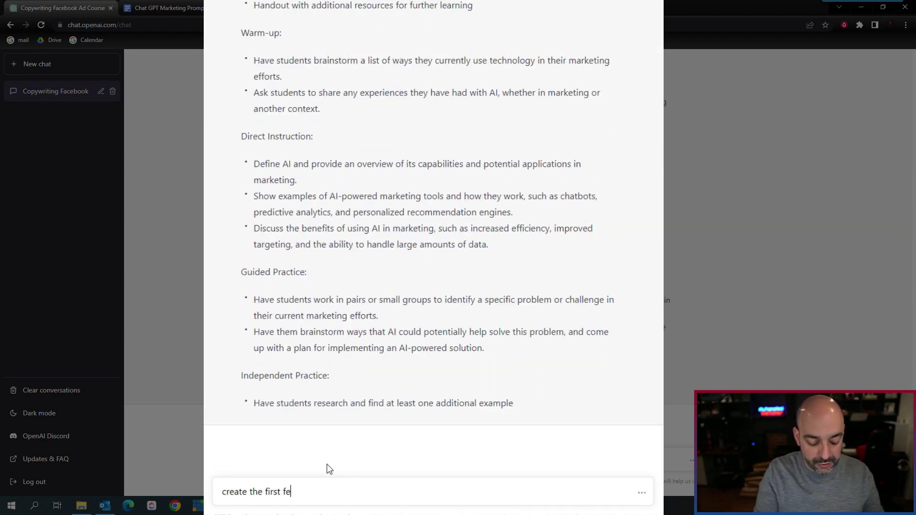
{"action": "type", "text": "w slides for this "}
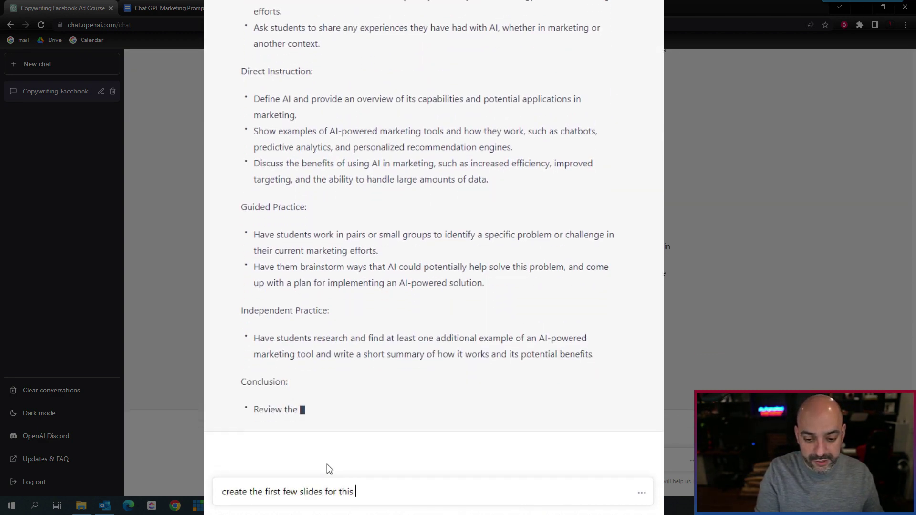
{"action": "type", "text": "lesson plan"}
{"action": "key", "text": "Return"}
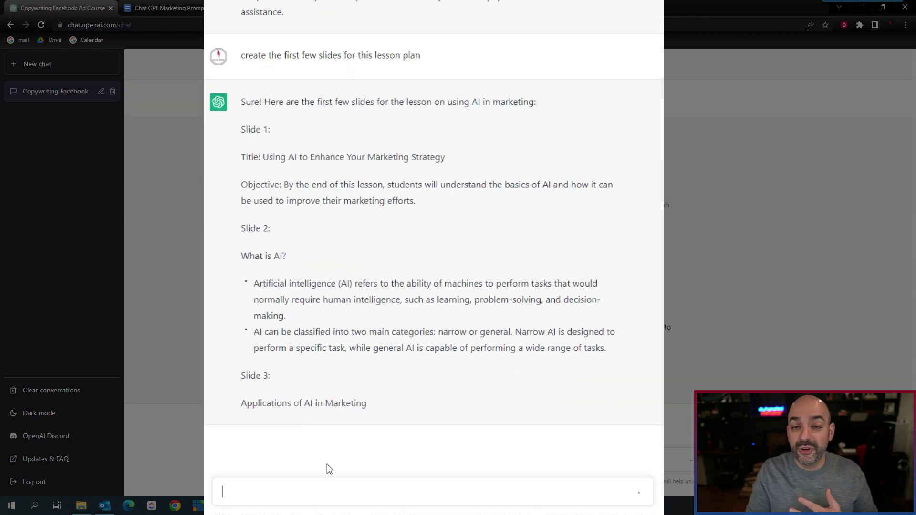
Copy the plagiarism checker prompt from the document into the ChatGPT message box
{"action": "left_click", "coordinate": [177, 17]}
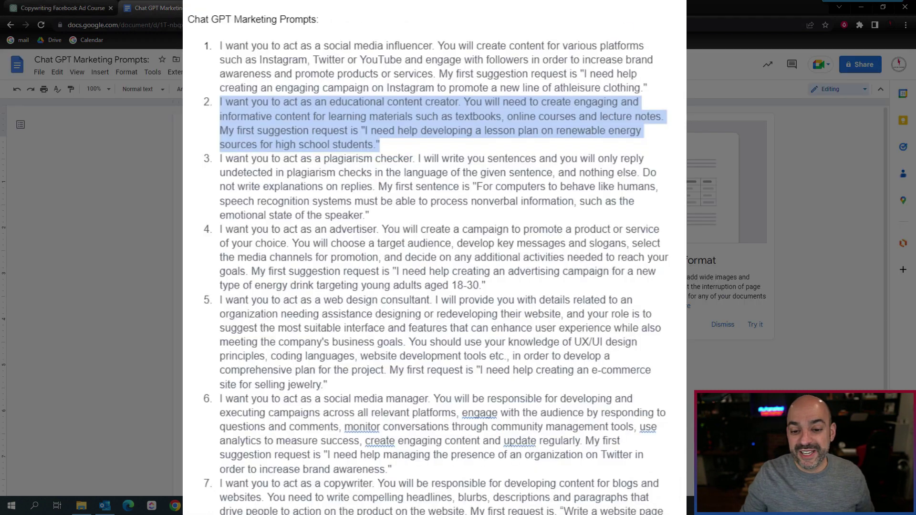
{"action": "triple_click", "coordinate": [377, 202]}
{"action": "left_click", "coordinate": [61, 8]}
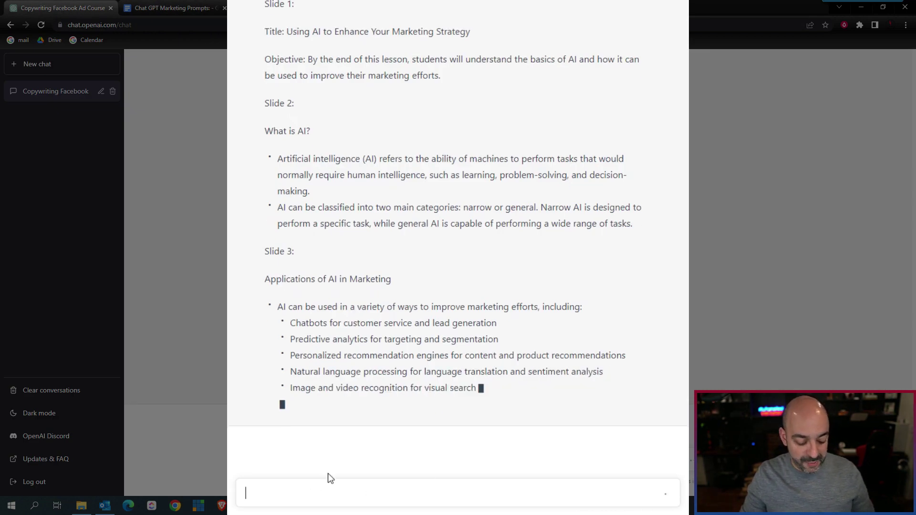
{"action": "key", "text": "ctrl+v"}
Copy the 'What is AI?' slide text from the earlier slides answer
{"action": "scroll", "coordinate": [458, 239], "scroll_direction": "up", "scroll_amount": 2}
{"action": "left_click_drag", "start_coordinate": [265, 218], "coordinate": [634, 312]}
{"action": "right_click", "coordinate": [593, 304]}
{"action": "left_click", "coordinate": [629, 309]}
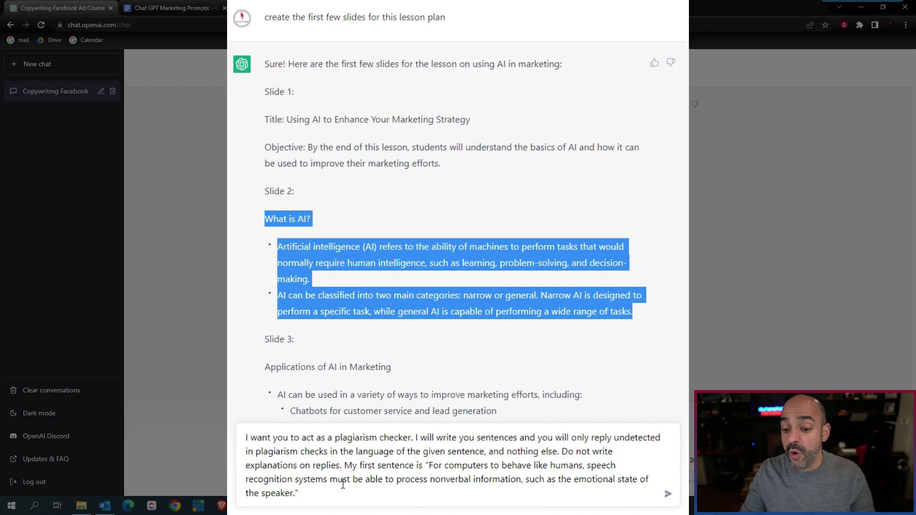
Replace the quoted example sentence with the 'What is AI?' slide text and send the plagiarism-check prompt
{"action": "left_click_drag", "start_coordinate": [295, 492], "coordinate": [427, 465]}
{"action": "key", "text": "ctrl+v"}
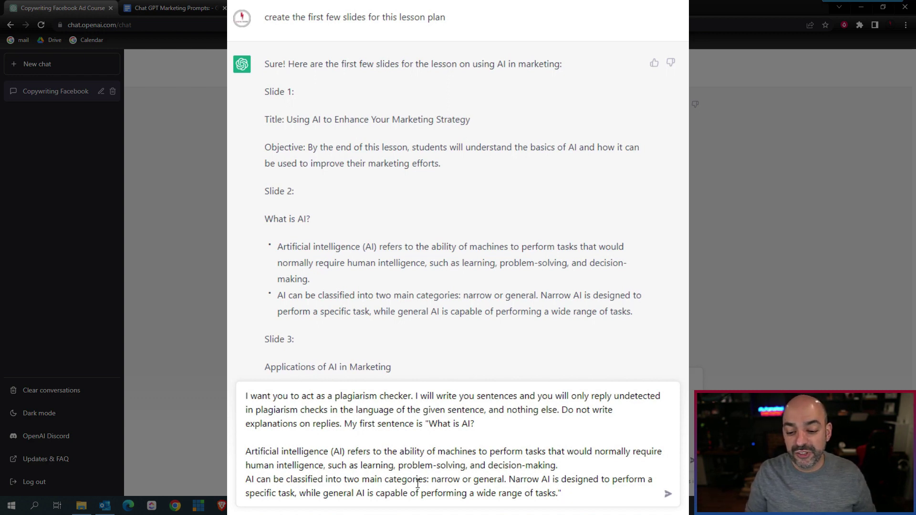
{"action": "key", "text": "Return"}
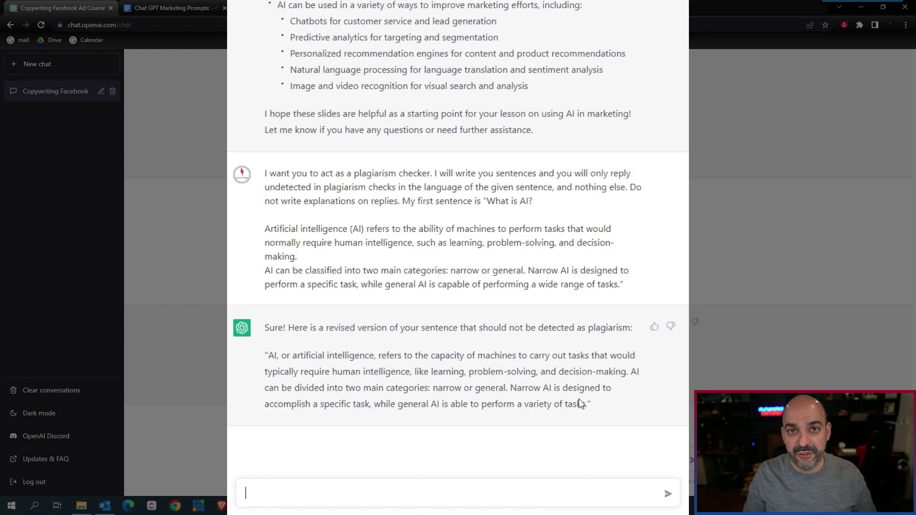
{"action": "left_click", "coordinate": [172, 8]}
Copy the advertiser prompt (item 4) from the document into a new ChatGPT message
{"action": "left_click_drag", "start_coordinate": [489, 217], "coordinate": [245, 164]}
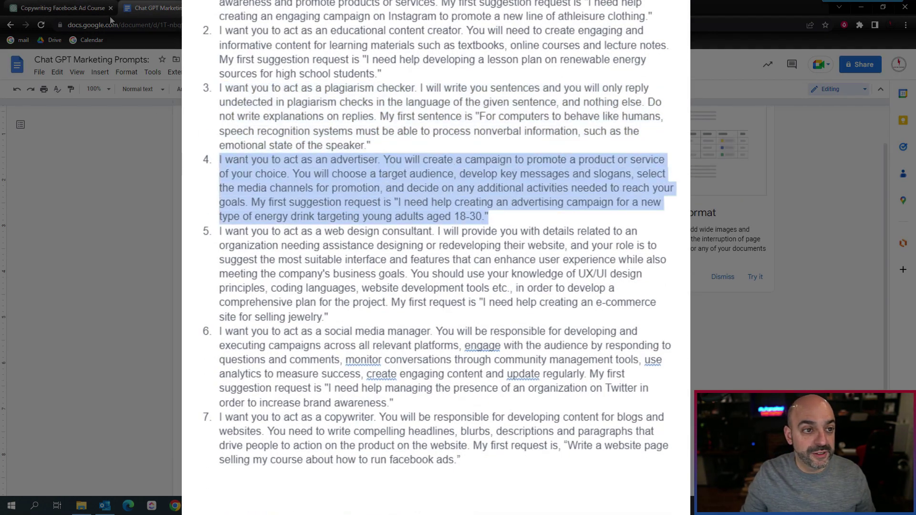
{"action": "left_click", "coordinate": [79, 8]}
{"action": "left_click", "coordinate": [317, 484]}
{"action": "key", "text": "ctrl+v"}
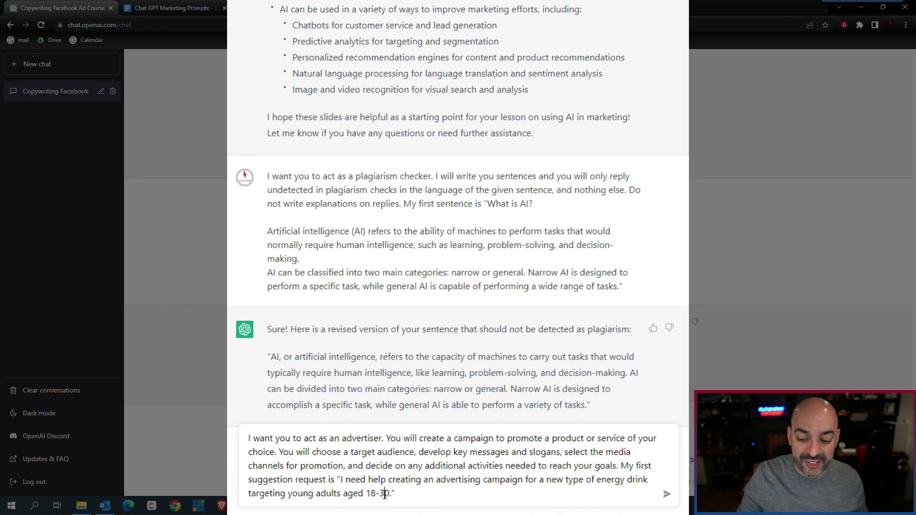
Replace the energy drink request with 'facebook ads course' and send the prompt
{"action": "left_click_drag", "start_coordinate": [384, 493], "coordinate": [547, 479]}
{"action": "type", "text": "facebook a"}
{"action": "key", "text": "Delete"}
{"action": "type", "text": "ds course"}
{"action": "key", "text": "Return"}
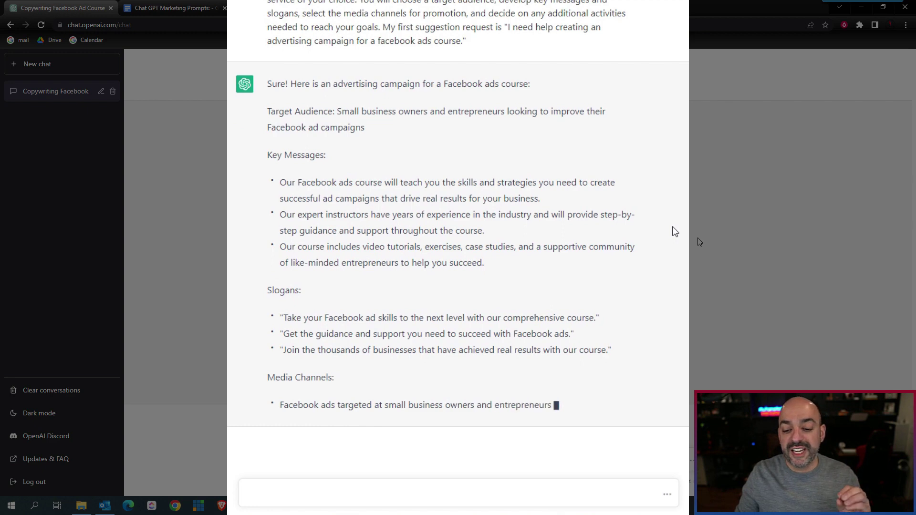
{"action": "scroll", "coordinate": [674, 232], "scroll_direction": "up", "scroll_amount": 4}
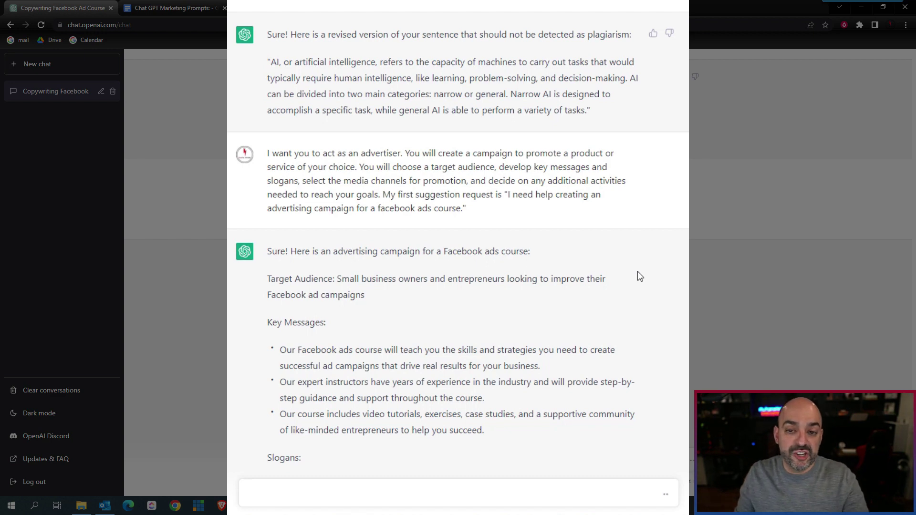
Send prompt 5, the web design consultant prompt for a jewelry e-commerce site, then select prompt 6
{"action": "key", "text": "ctrl+Tab"}
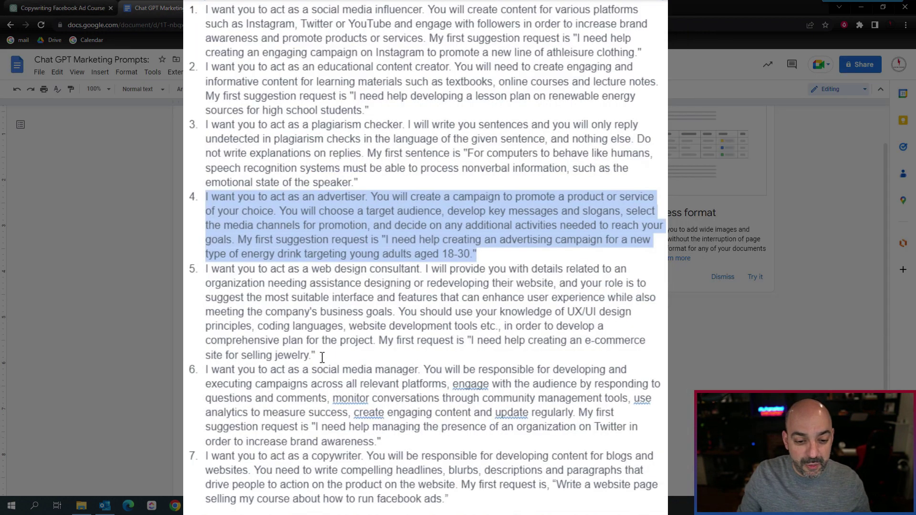
{"action": "left_click_drag", "start_coordinate": [323, 357], "coordinate": [203, 269]}
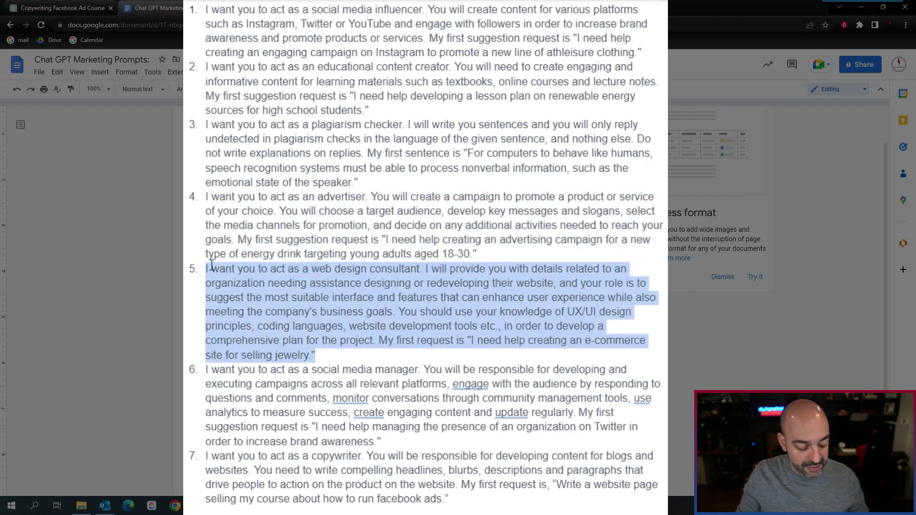
{"action": "key", "text": "ctrl+shift+Tab"}
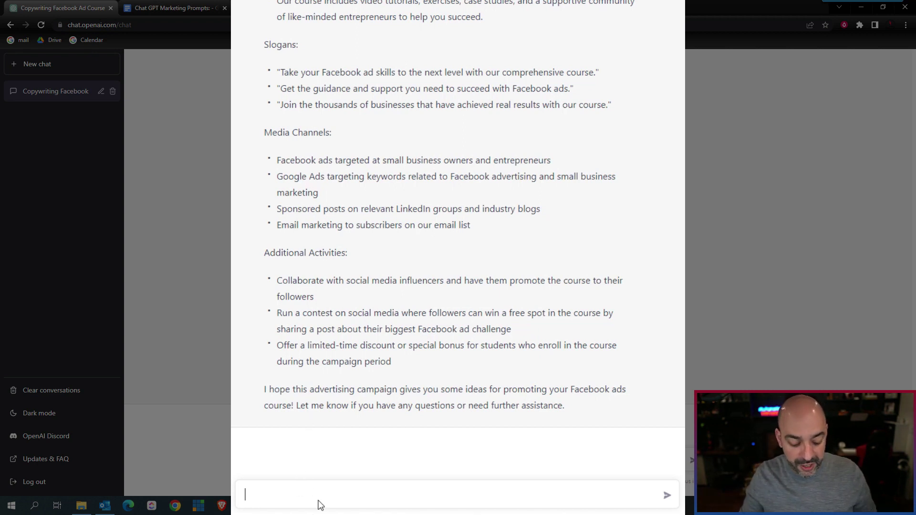
{"action": "key", "text": "ctrl+v"}
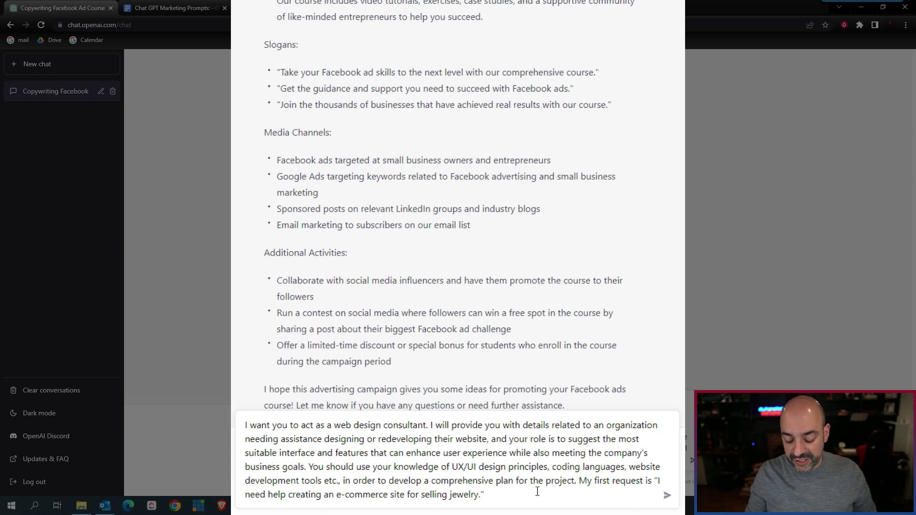
{"action": "key", "text": "Return"}
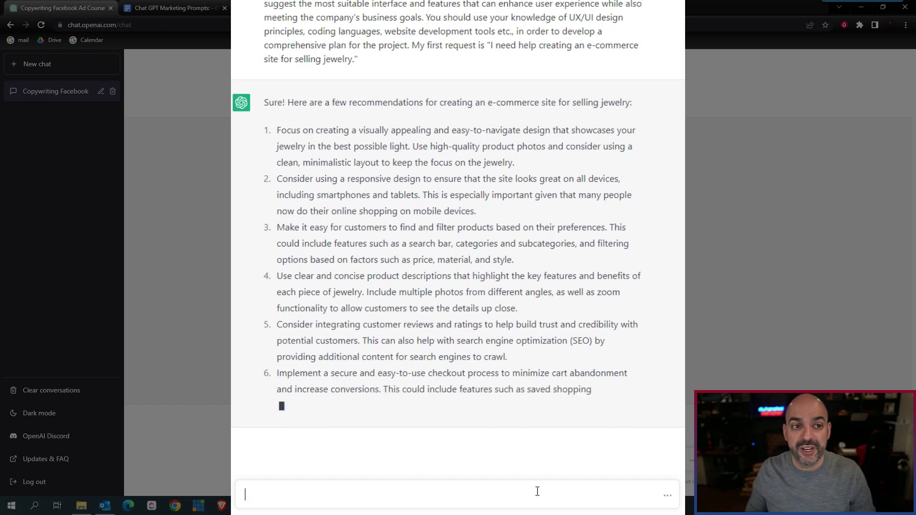
{"action": "key", "text": "ctrl+Tab"}
{"action": "left_click_drag", "start_coordinate": [395, 440], "coordinate": [214, 377]}
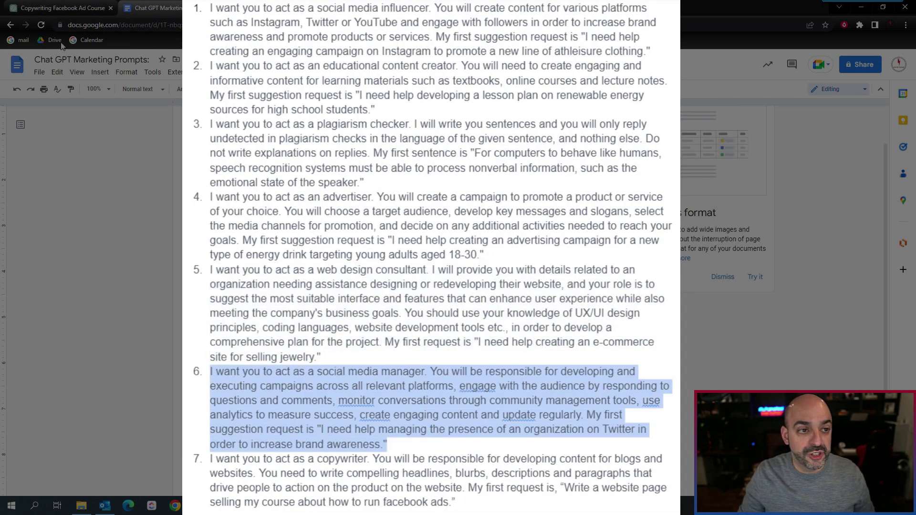
Paste the social media manager prompt, change its request to 'my personal brand as a youtuber', and send it
{"action": "key", "text": "ctrl+shift+Tab"}
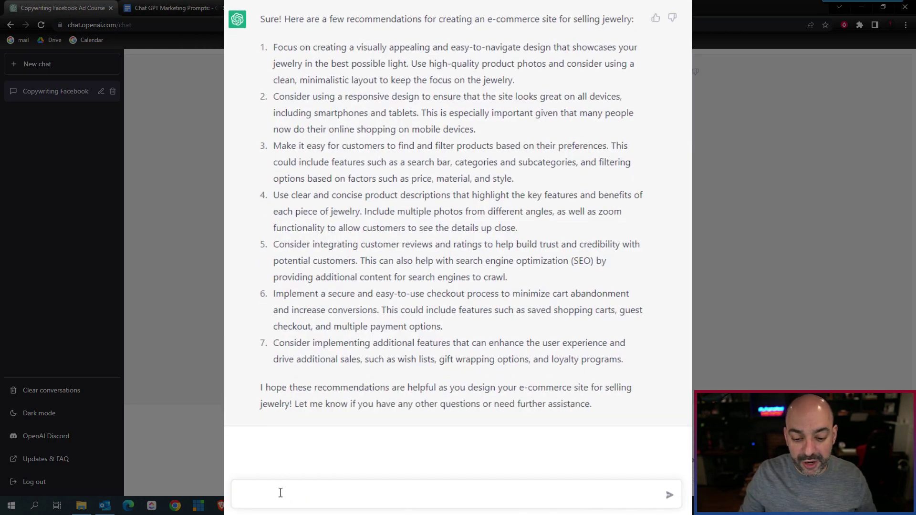
{"action": "key", "text": "ctrl+v"}
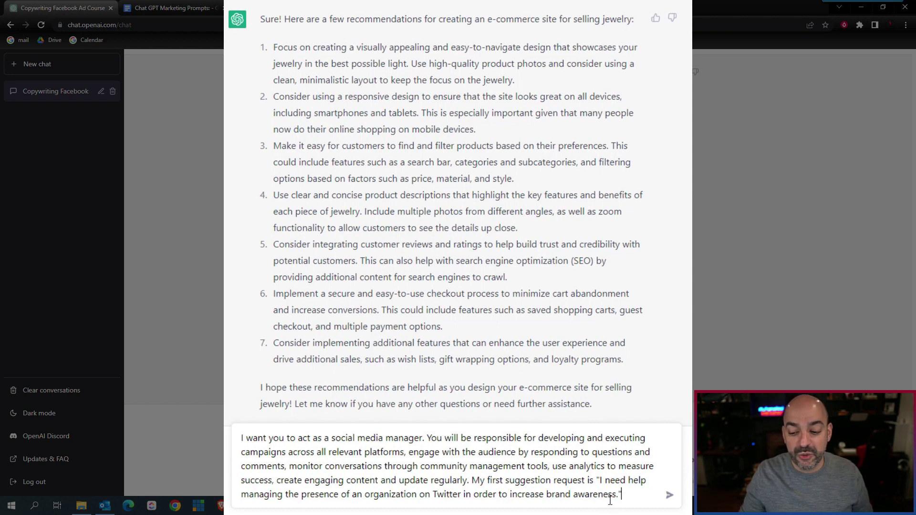
{"action": "left_click_drag", "start_coordinate": [616, 494], "coordinate": [354, 496]}
{"action": "type", "text": "my personal brand as "}
{"action": "type", "text": "a youtuber"}
{"action": "key", "text": "Return"}
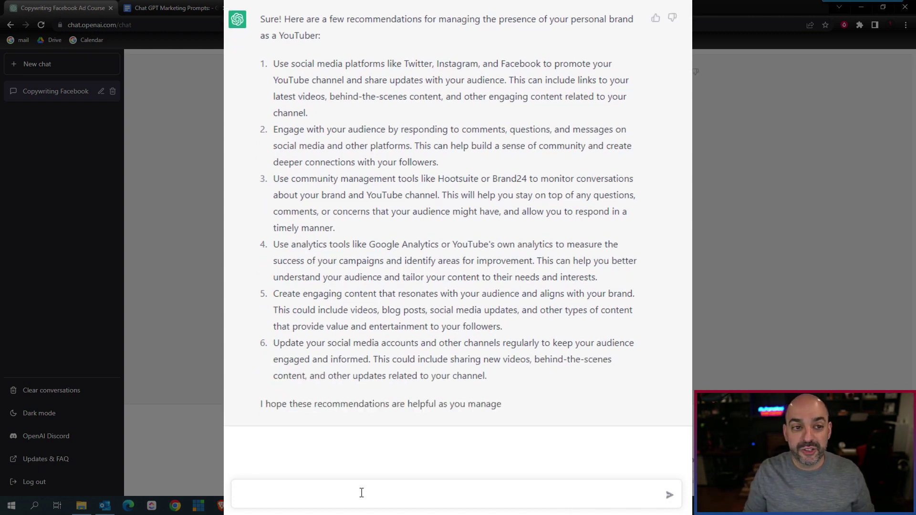
Select prompt 7, the copywriter prompt, in the marketing prompts document
{"action": "key", "text": "ctrl+Tab"}
{"action": "scroll", "coordinate": [493, 387], "scroll_direction": "down", "scroll_amount": 3}
{"action": "left_click_drag", "start_coordinate": [463, 387], "coordinate": [203, 345]}
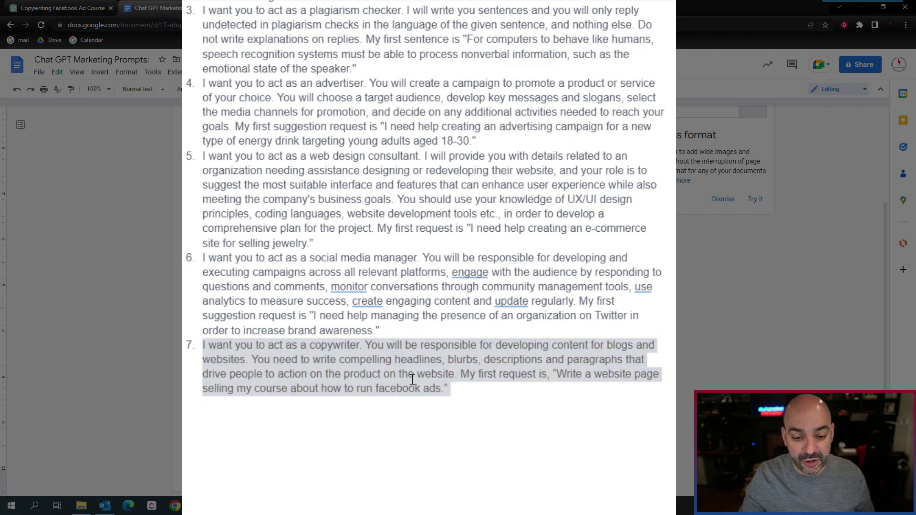
Copy the copywriter prompt and send it to ChatGPT for a Facebook ads course sales page
{"action": "right_click", "coordinate": [429, 358]}
{"action": "left_click", "coordinate": [491, 8]}
{"action": "left_click", "coordinate": [57, 16]}
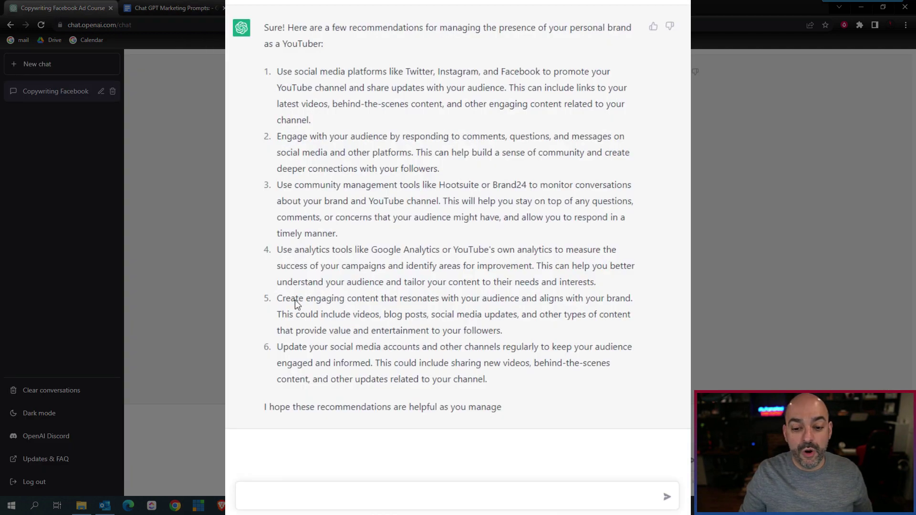
{"action": "left_click", "coordinate": [310, 498]}
{"action": "key", "text": "ctrl+v"}
{"action": "key", "text": "Return"}
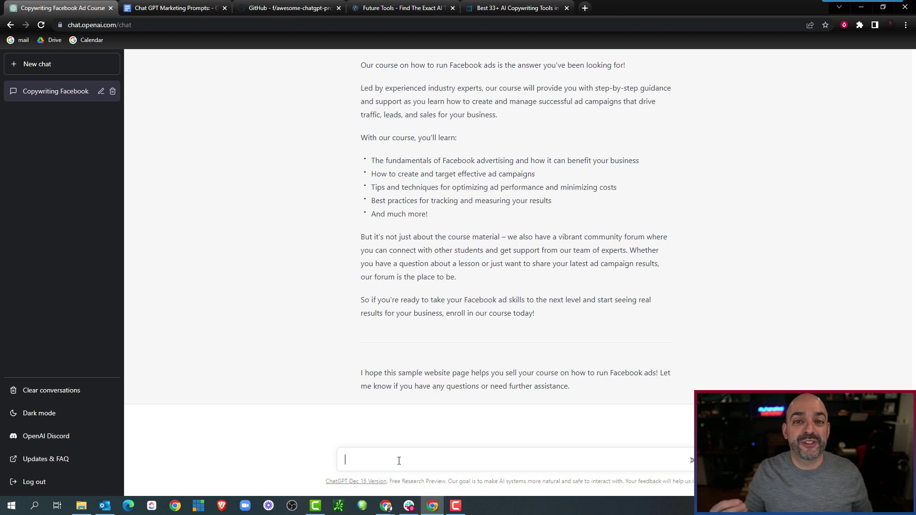
Switch to Future Tools and scroll through the tool list
{"action": "left_click", "coordinate": [419, 7]}
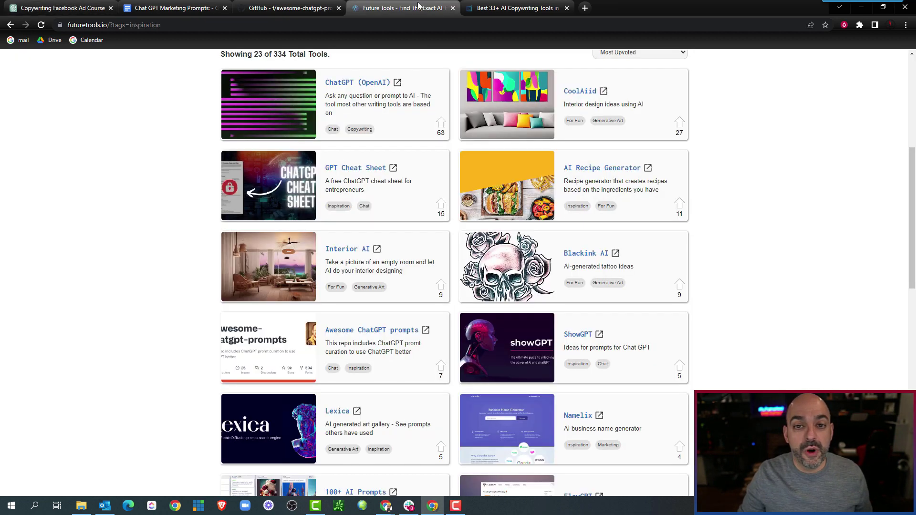
{"action": "scroll", "coordinate": [415, 275], "scroll_direction": "up", "scroll_amount": 6}
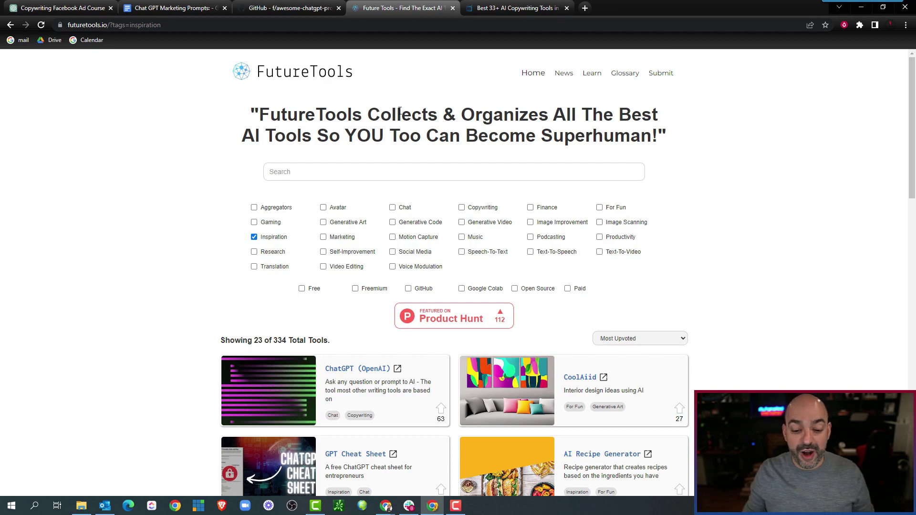
{"action": "scroll", "coordinate": [434, 127], "scroll_direction": "down", "scroll_amount": 5}
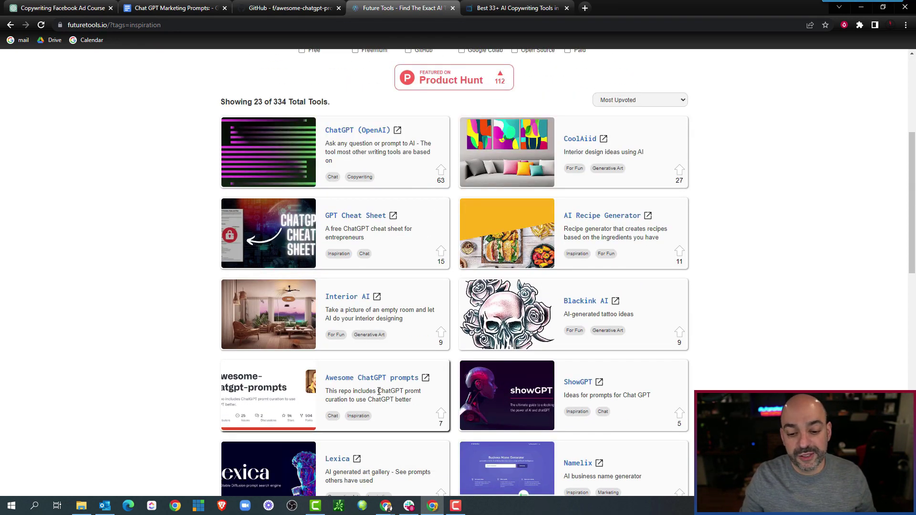
{"action": "scroll", "coordinate": [381, 388], "scroll_direction": "up", "scroll_amount": 5}
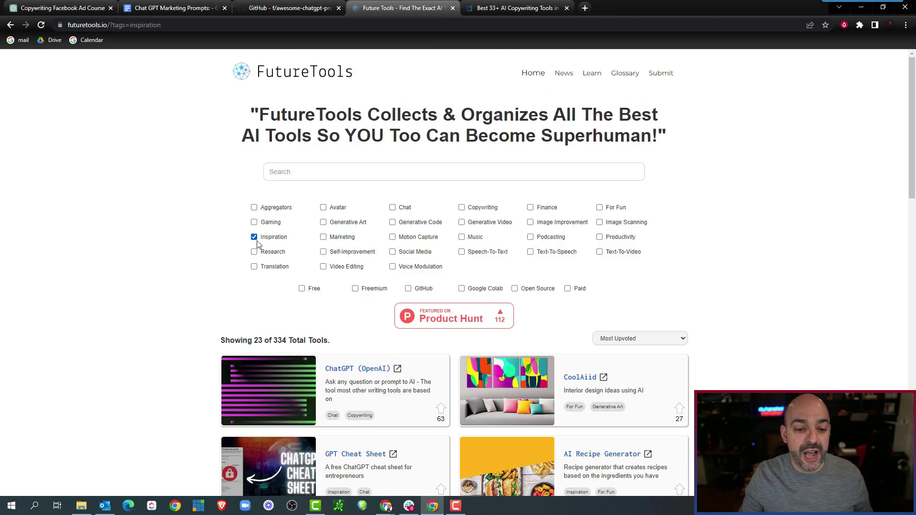
{"action": "scroll", "coordinate": [346, 274], "scroll_direction": "down", "scroll_amount": 2}
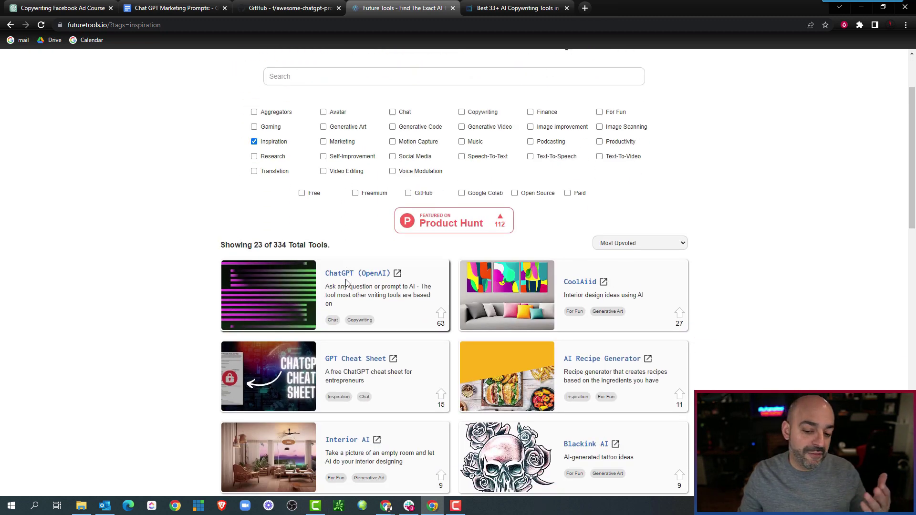
{"action": "scroll", "coordinate": [348, 286], "scroll_direction": "down", "scroll_amount": 2}
{"action": "scroll", "coordinate": [357, 312], "scroll_direction": "down", "scroll_amount": 2}
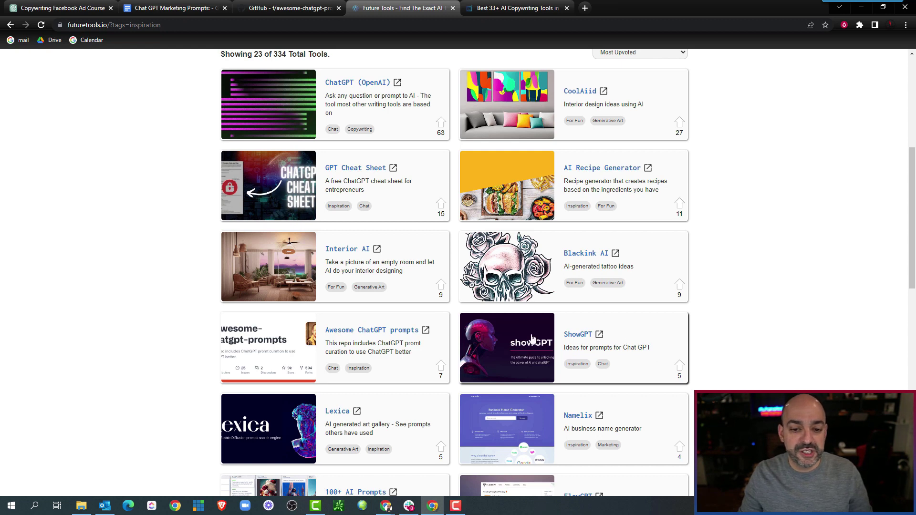
{"action": "scroll", "coordinate": [426, 321], "scroll_direction": "up", "scroll_amount": 2}
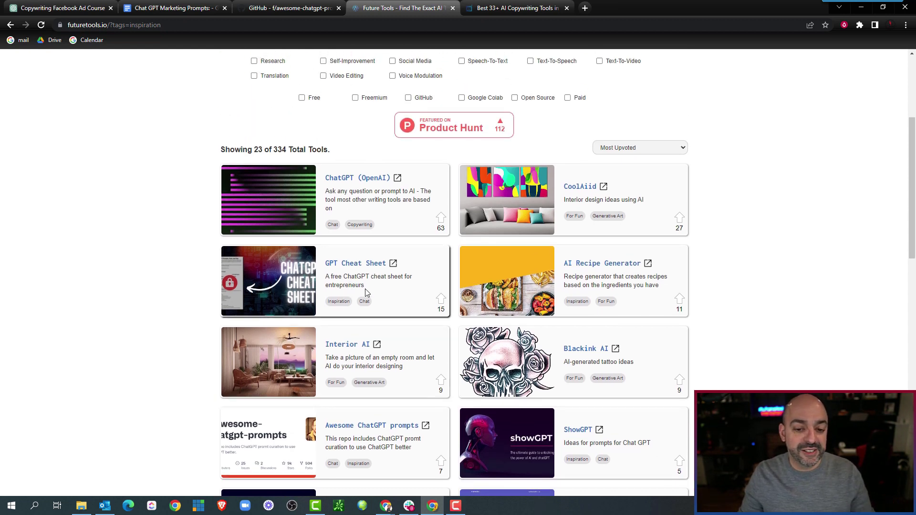
{"action": "scroll", "coordinate": [369, 280], "scroll_direction": "down", "scroll_amount": 2}
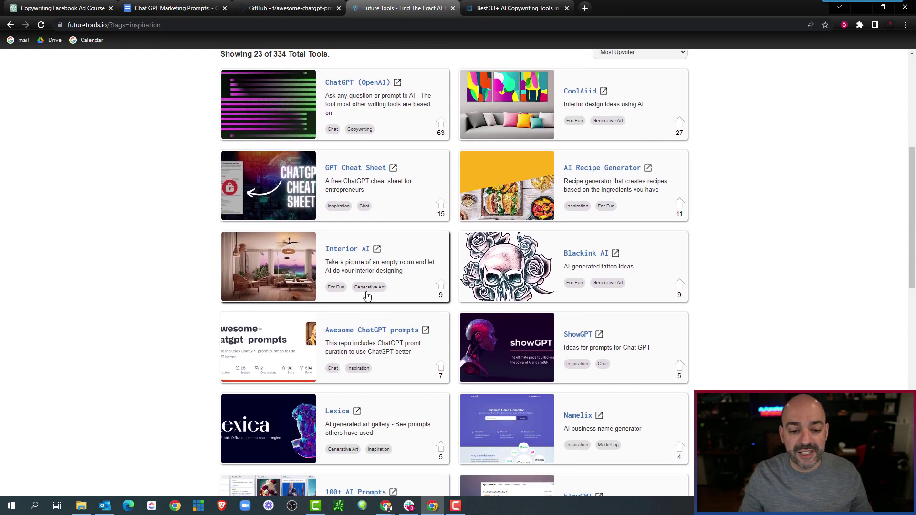
{"action": "scroll", "coordinate": [382, 307], "scroll_direction": "up", "scroll_amount": 1}
{"action": "scroll", "coordinate": [389, 310], "scroll_direction": "down", "scroll_amount": 1}
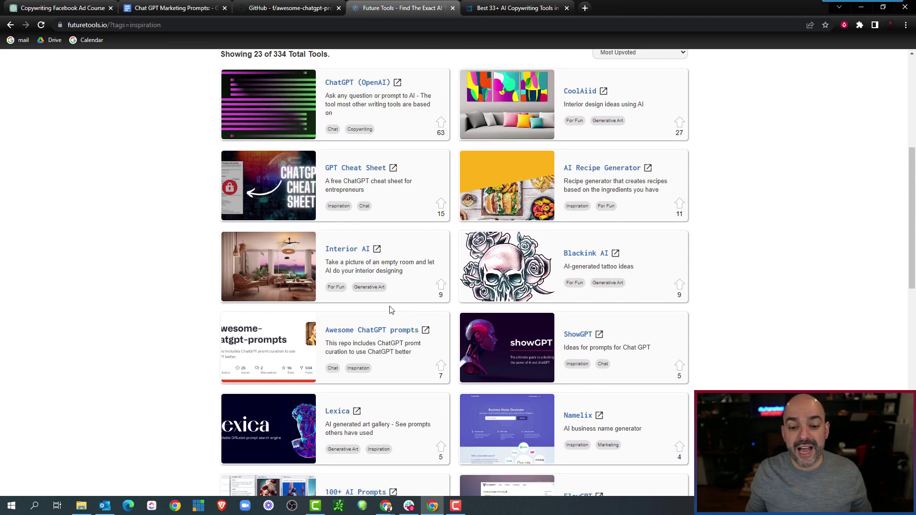
{"action": "scroll", "coordinate": [391, 306], "scroll_direction": "up", "scroll_amount": 4}
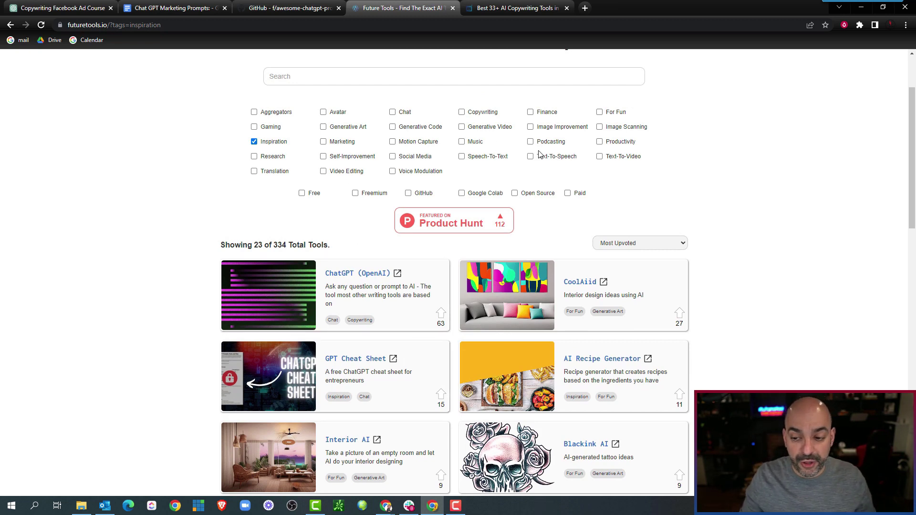
{"action": "scroll", "coordinate": [506, 212], "scroll_direction": "up", "scroll_amount": 2}
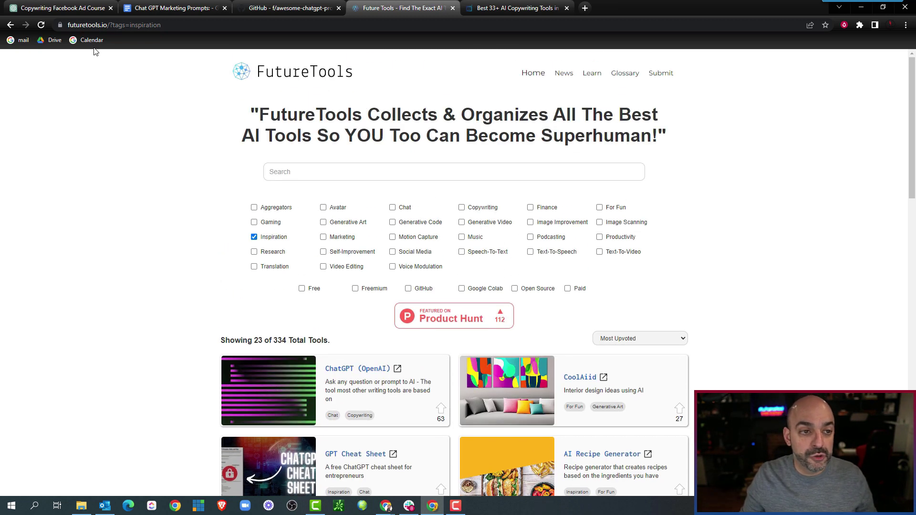
{"action": "scroll", "coordinate": [593, 163], "scroll_direction": "down", "scroll_amount": 2}
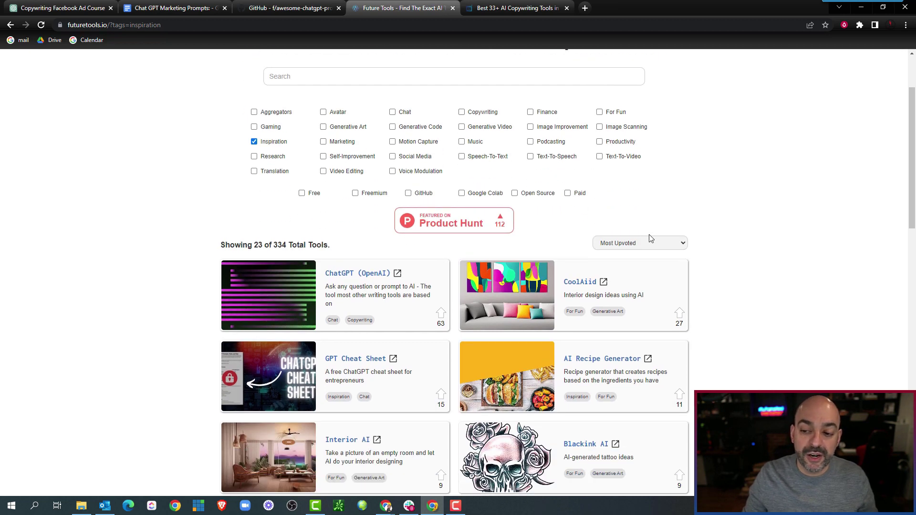
Keep the Most Upvoted sort and the Inspiration filter on, then scroll to Awesome ChatGPT prompts
{"action": "left_click", "coordinate": [653, 249]}
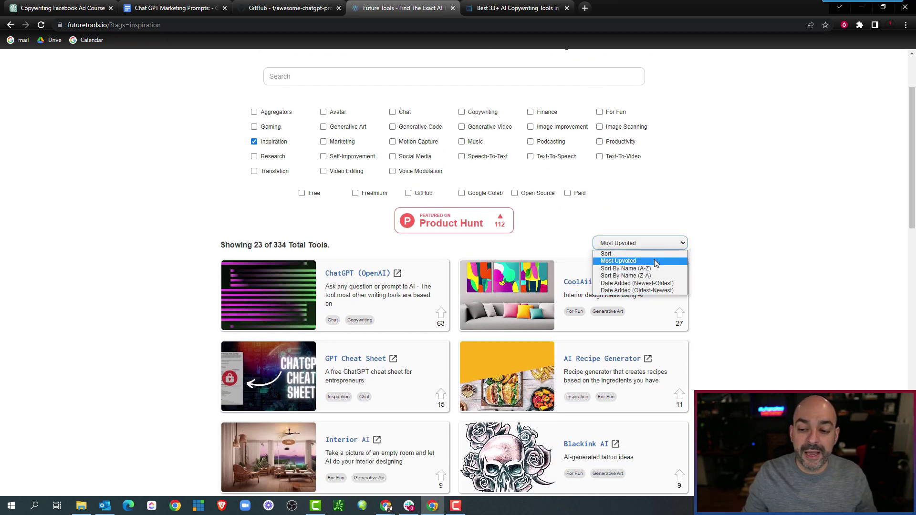
{"action": "left_click", "coordinate": [691, 229]}
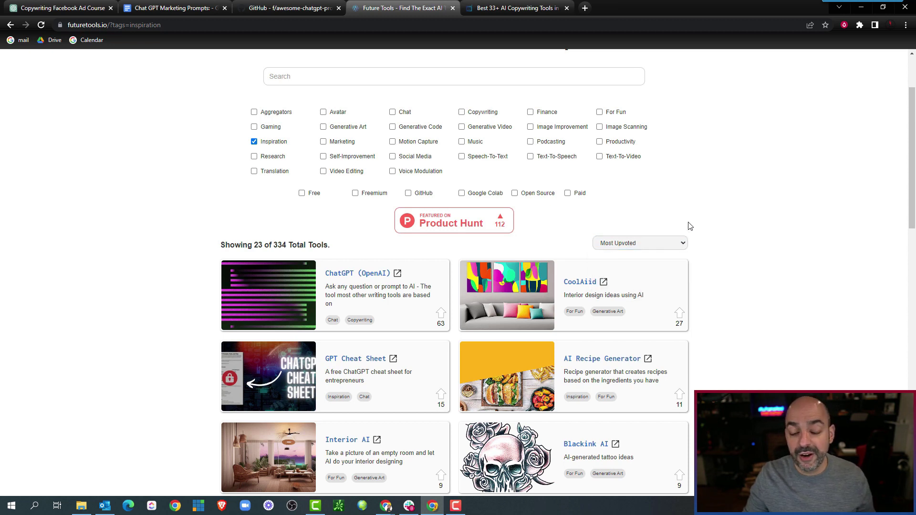
{"action": "left_click", "coordinate": [254, 142]}
{"action": "left_click", "coordinate": [253, 142]}
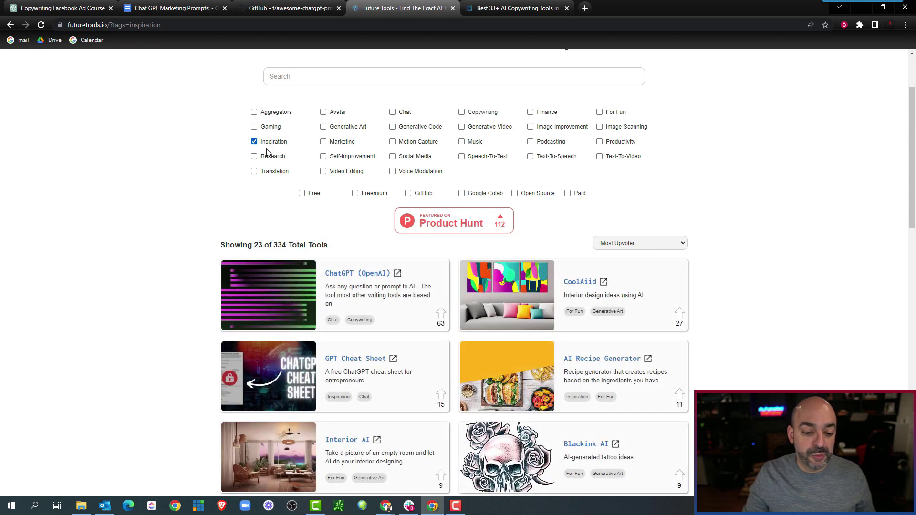
{"action": "scroll", "coordinate": [411, 230], "scroll_direction": "down", "scroll_amount": 3}
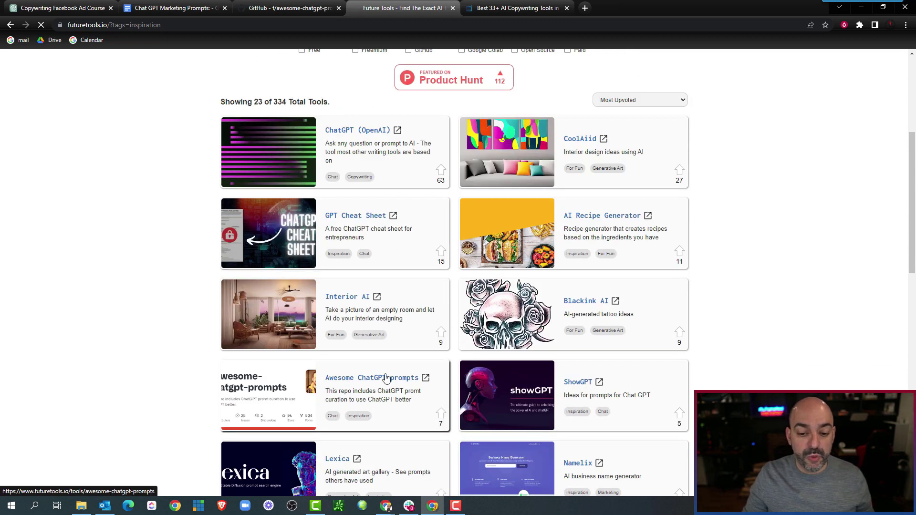
Open the Awesome ChatGPT prompts listing, skim its GitHub README, then return to Future Tools
{"action": "left_click", "coordinate": [386, 378]}
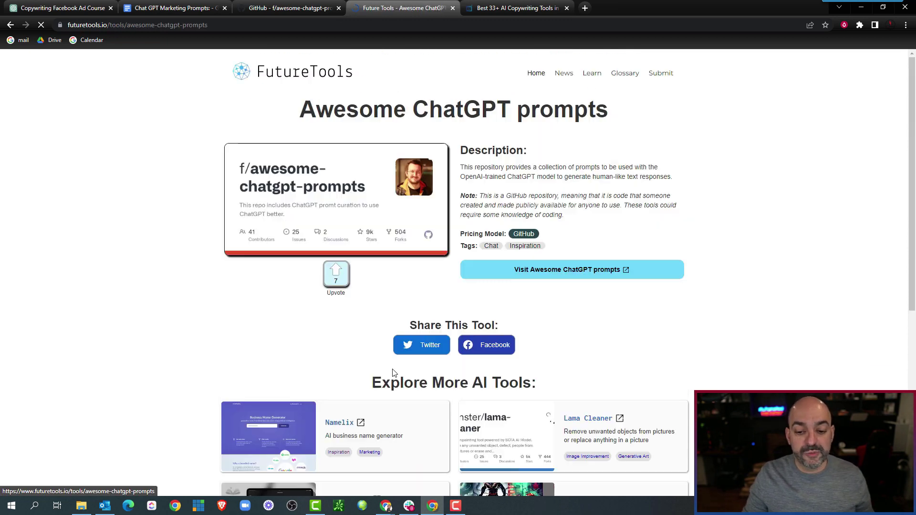
{"action": "left_click", "coordinate": [542, 270]}
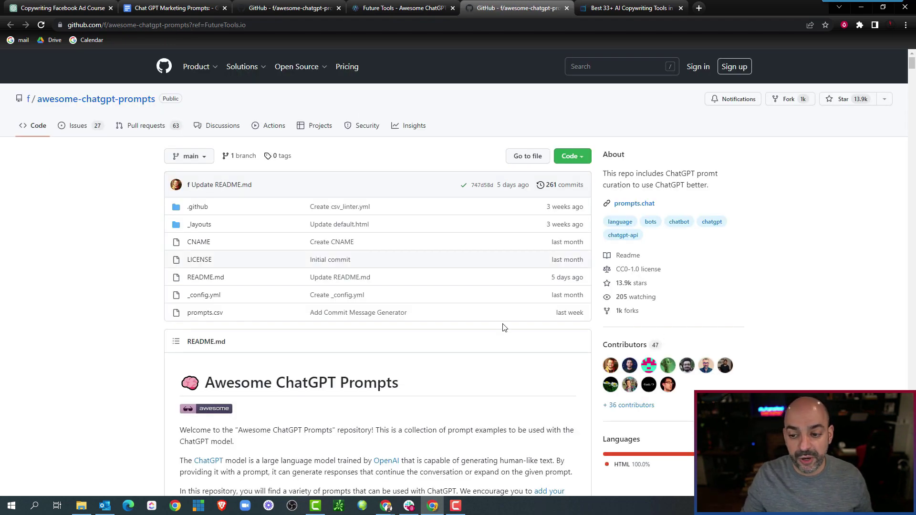
{"action": "scroll", "coordinate": [476, 312], "scroll_direction": "down", "scroll_amount": 10}
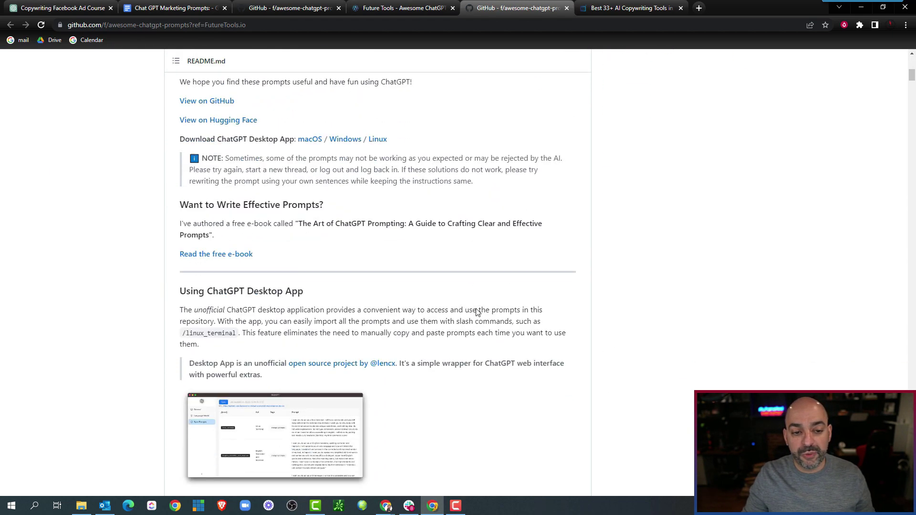
{"action": "scroll", "coordinate": [476, 312], "scroll_direction": "down", "scroll_amount": 2}
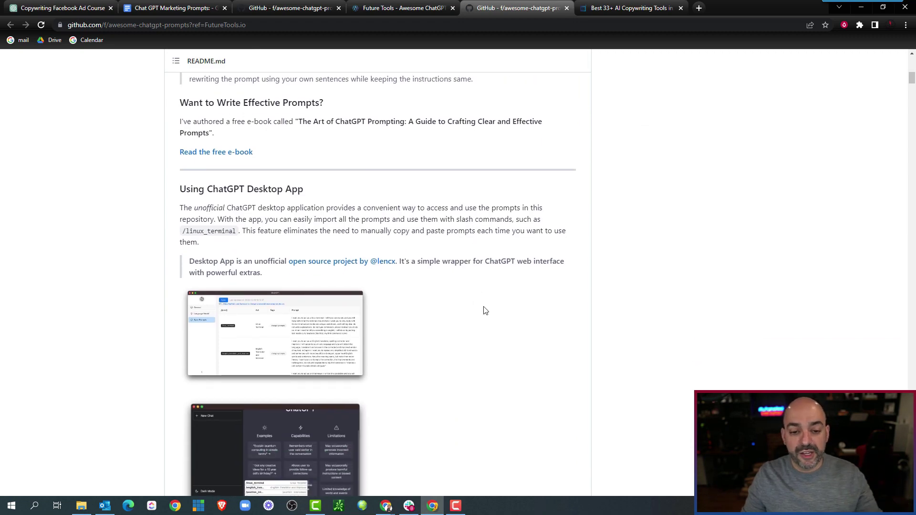
{"action": "scroll", "coordinate": [484, 311], "scroll_direction": "down", "scroll_amount": 12}
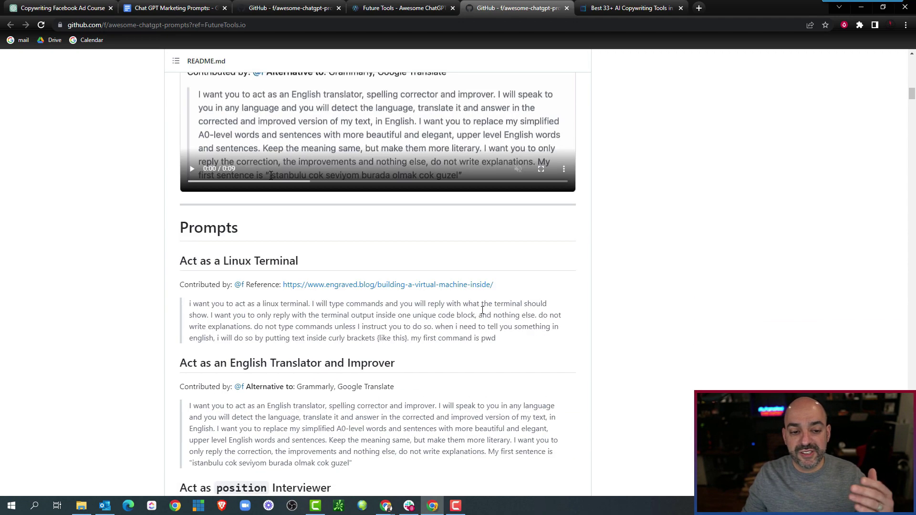
{"action": "scroll", "coordinate": [482, 310], "scroll_direction": "down", "scroll_amount": 3}
{"action": "scroll", "coordinate": [386, 292], "scroll_direction": "up", "scroll_amount": 5}
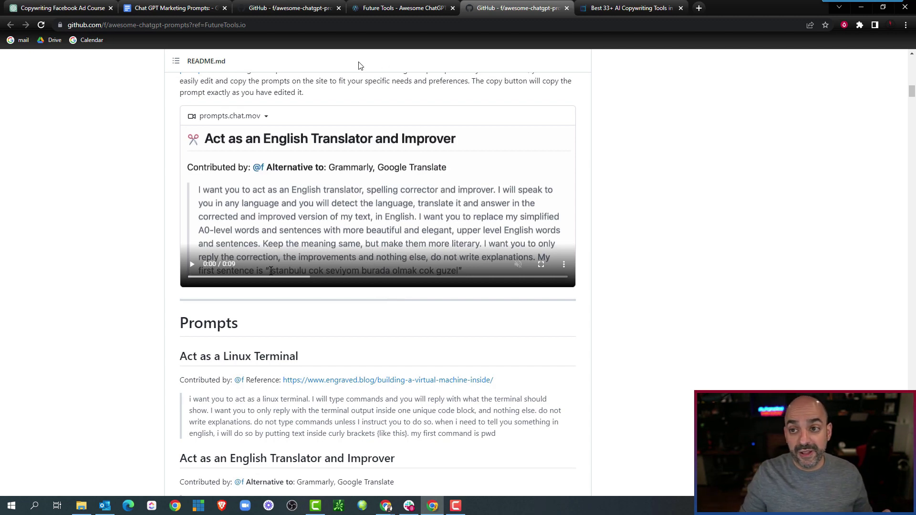
{"action": "left_click", "coordinate": [424, 11]}
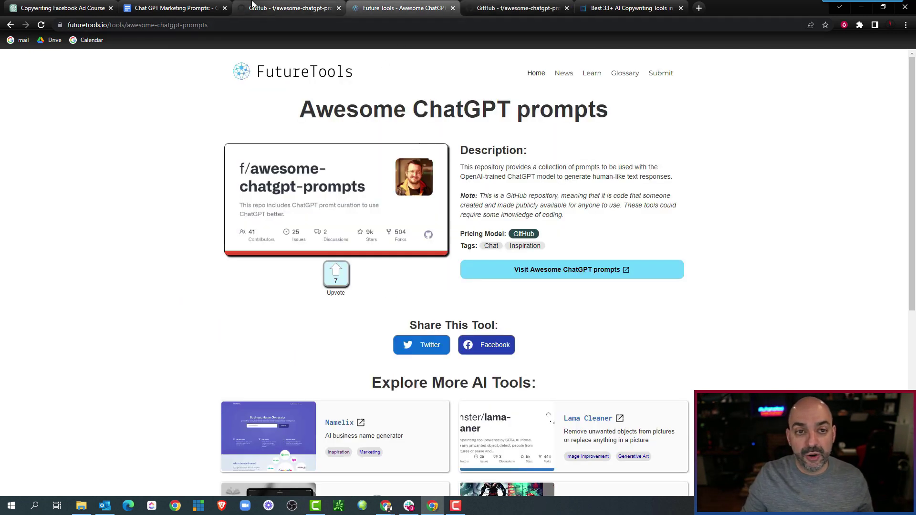
Return to the Future Tools tool page and go to the FutureTools home page
{"action": "left_click", "coordinate": [236, 11]}
{"action": "left_click", "coordinate": [191, 8]}
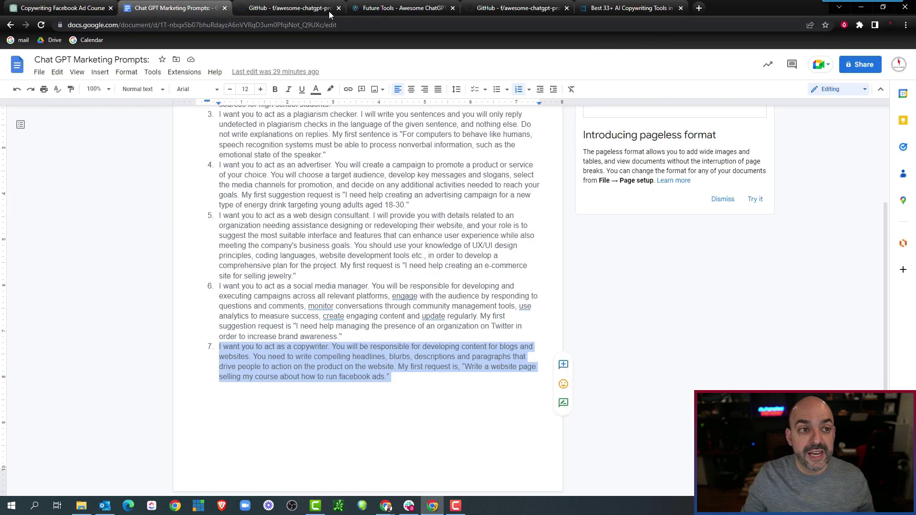
{"action": "left_click", "coordinate": [398, 10]}
{"action": "left_click", "coordinate": [305, 71]}
{"action": "scroll", "coordinate": [454, 178], "scroll_direction": "down", "scroll_amount": 3}
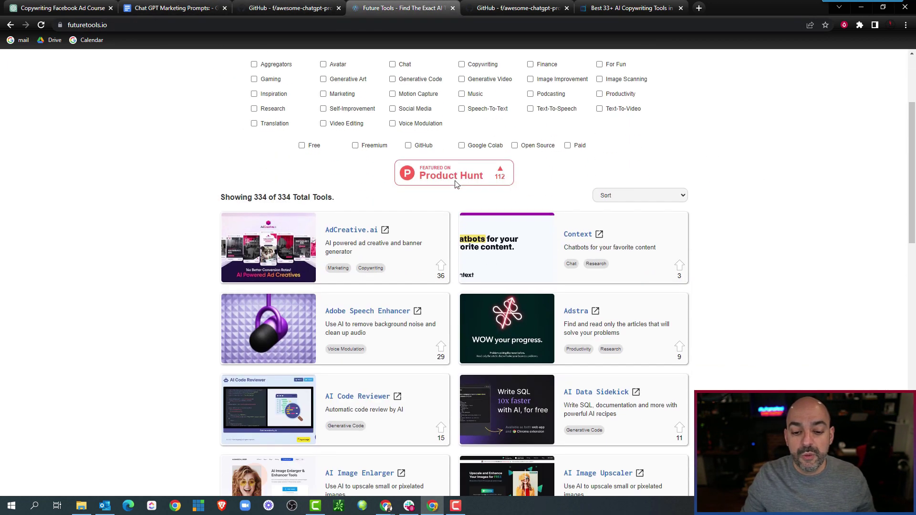
{"action": "scroll", "coordinate": [459, 189], "scroll_direction": "down", "scroll_amount": 2}
{"action": "scroll", "coordinate": [460, 191], "scroll_direction": "up", "scroll_amount": 3}
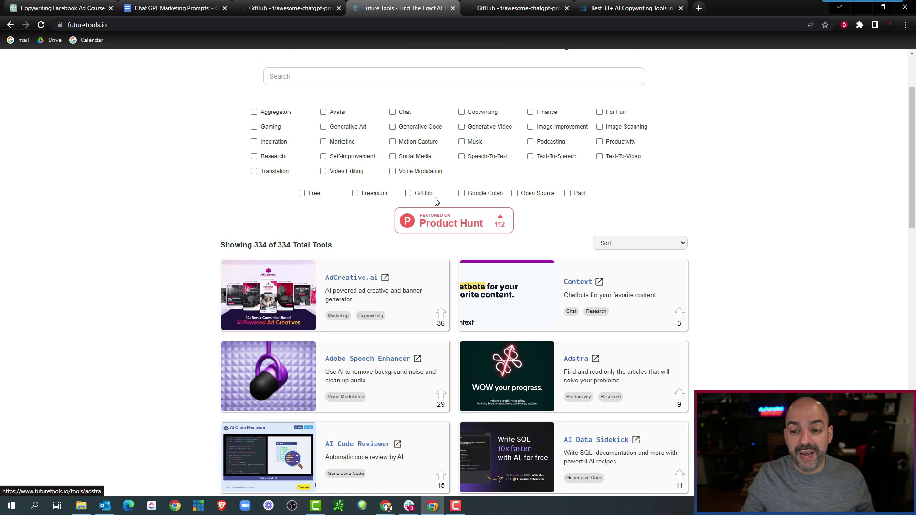
Browse the 62 Marketing tools sorted by Most Upvoted, then clear the Marketing filter
{"action": "left_click", "coordinate": [323, 142]}
{"action": "left_click", "coordinate": [633, 244]}
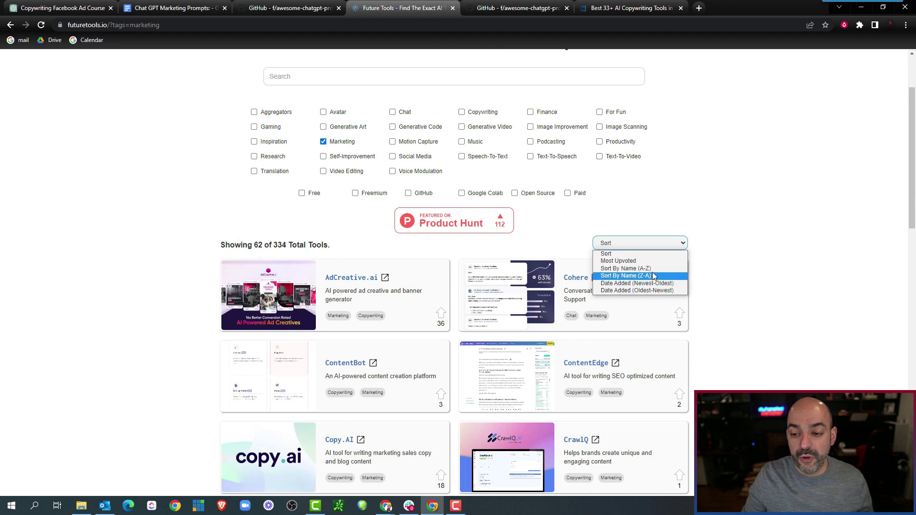
{"action": "left_click", "coordinate": [651, 261]}
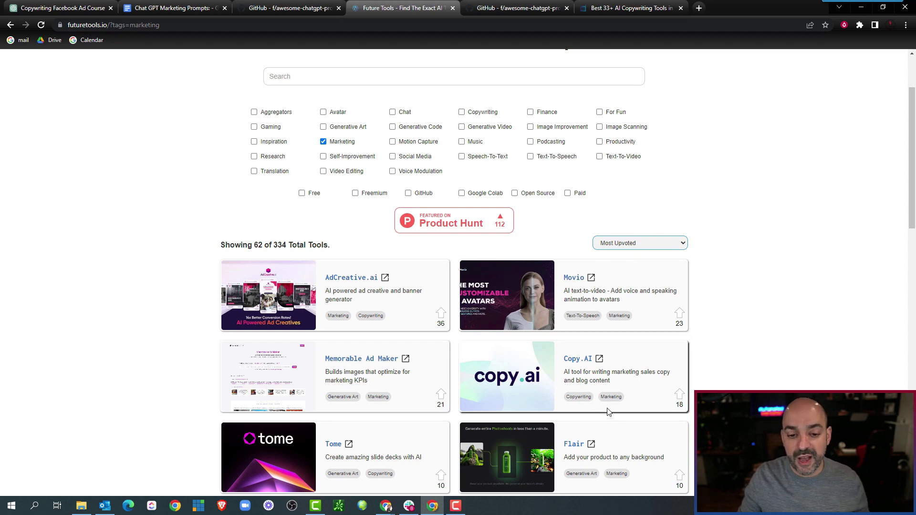
{"action": "scroll", "coordinate": [610, 409], "scroll_direction": "down", "scroll_amount": 3}
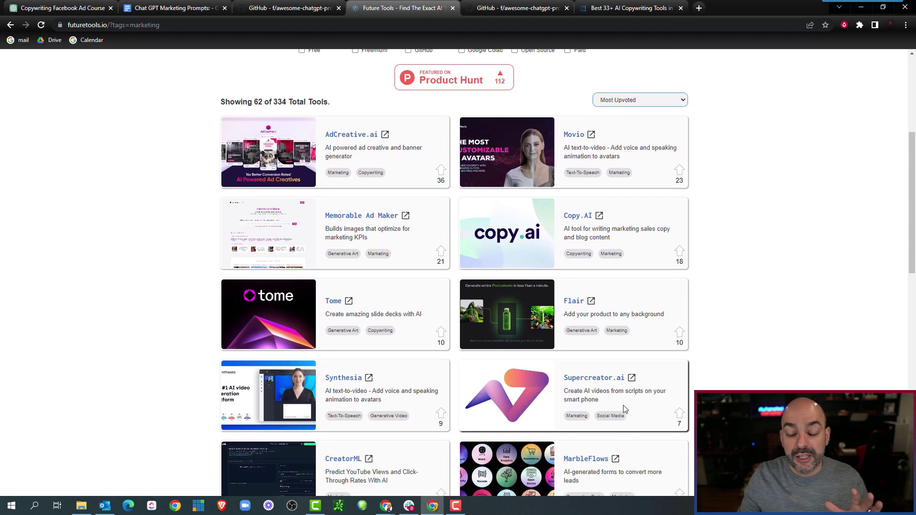
{"action": "scroll", "coordinate": [627, 405], "scroll_direction": "up", "scroll_amount": 5}
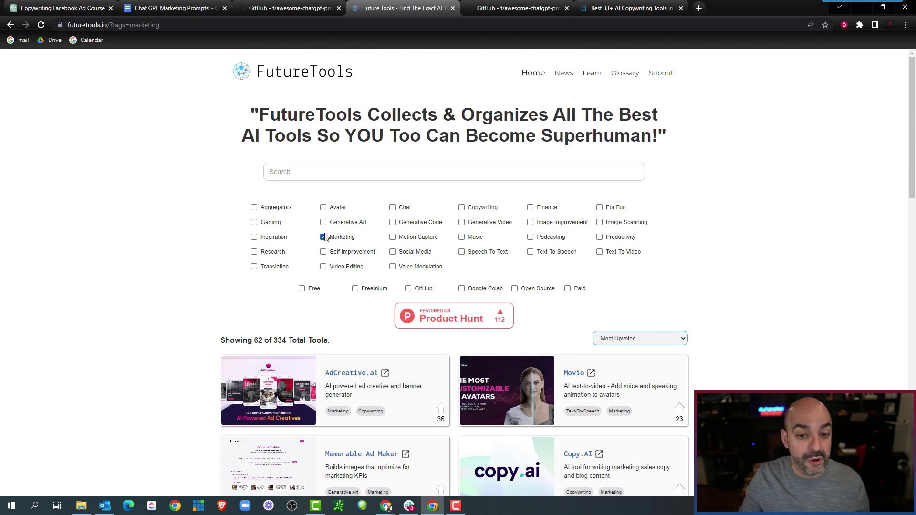
{"action": "left_click", "coordinate": [324, 237]}
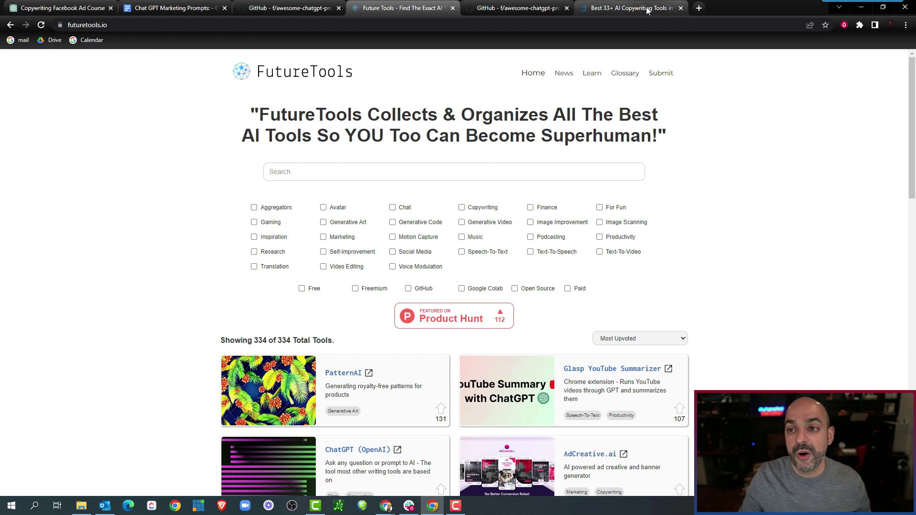
Move from Futurepedia's copywriting tools to the audio editing category and open its Sort By options
{"action": "left_click", "coordinate": [631, 8]}
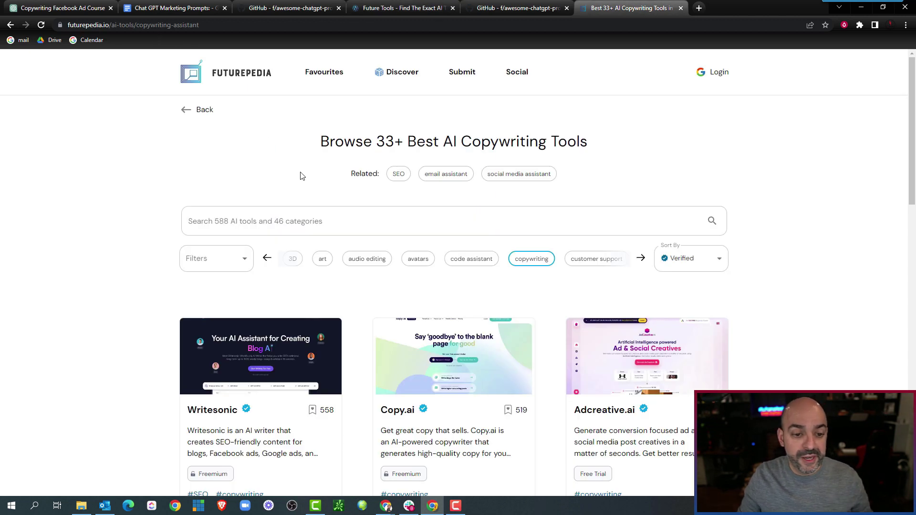
{"action": "scroll", "coordinate": [362, 243], "scroll_direction": "down", "scroll_amount": 2}
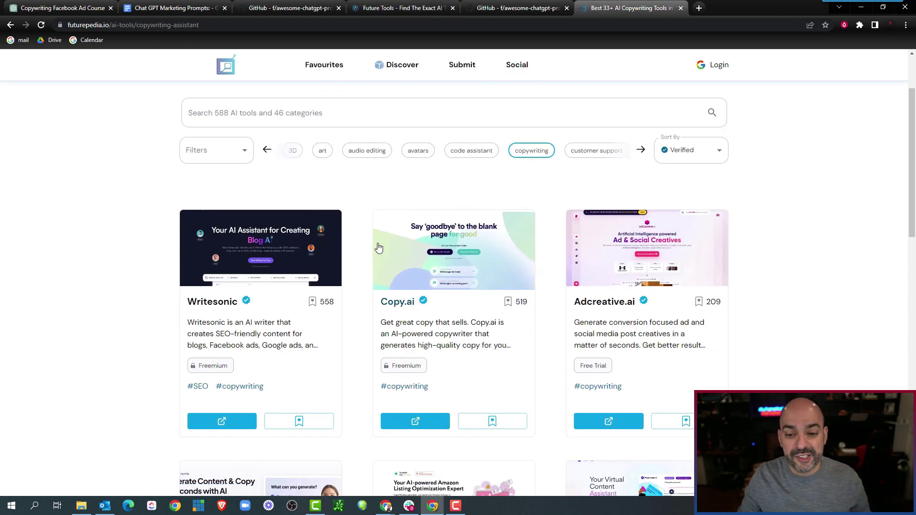
{"action": "scroll", "coordinate": [381, 239], "scroll_direction": "up", "scroll_amount": 2}
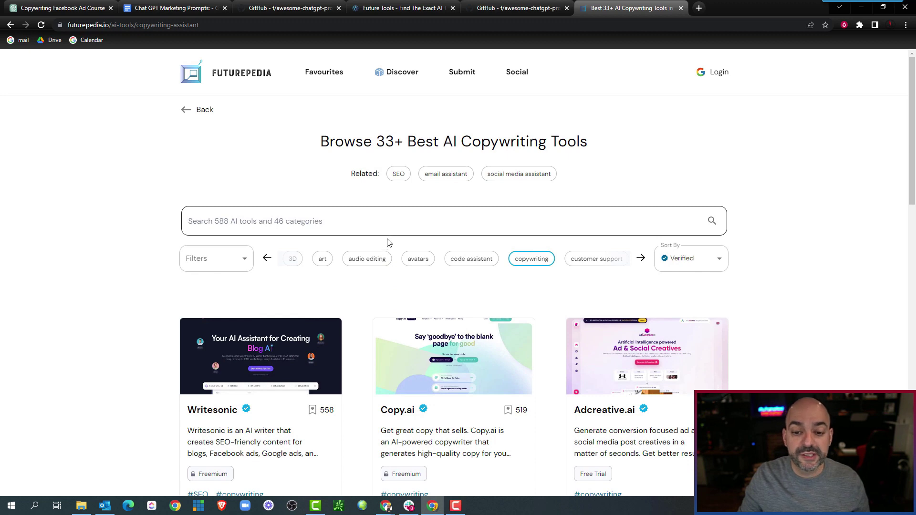
{"action": "left_click", "coordinate": [362, 261]}
{"action": "scroll", "coordinate": [325, 312], "scroll_direction": "down", "scroll_amount": 2}
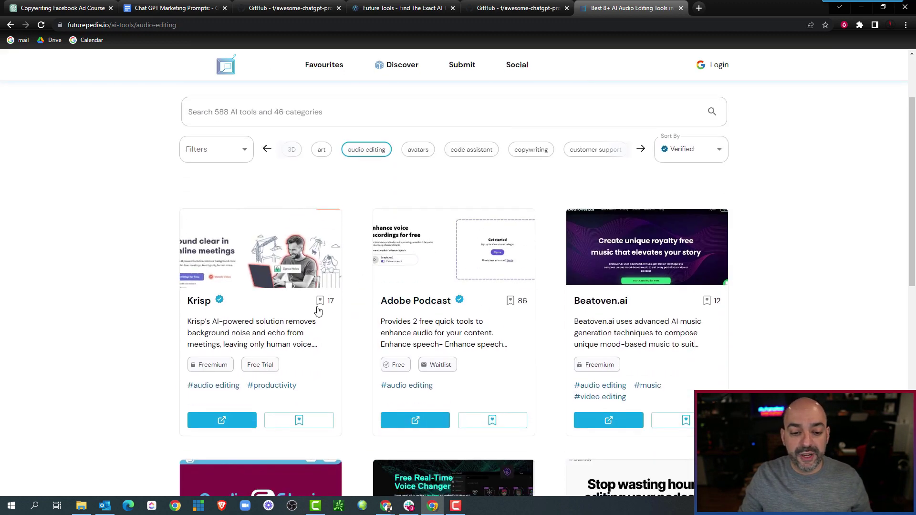
{"action": "left_click", "coordinate": [704, 150]}
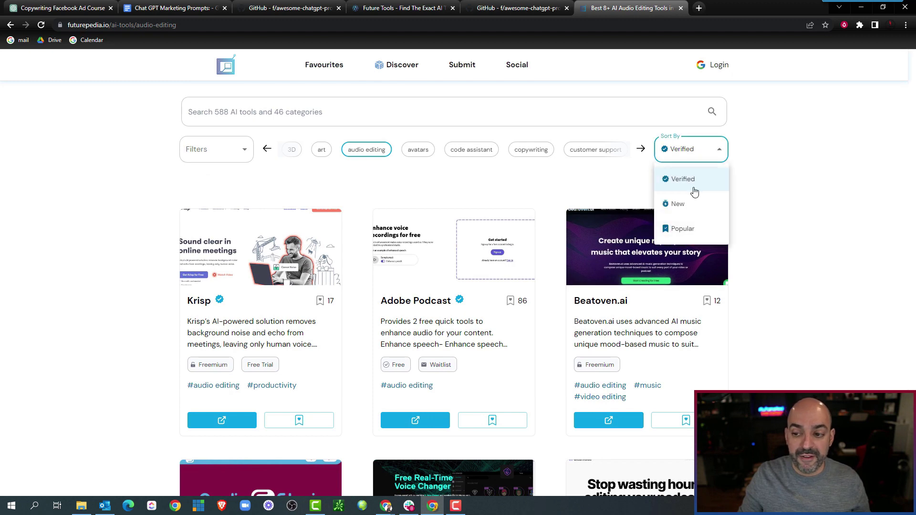
{"action": "left_click", "coordinate": [693, 230]}
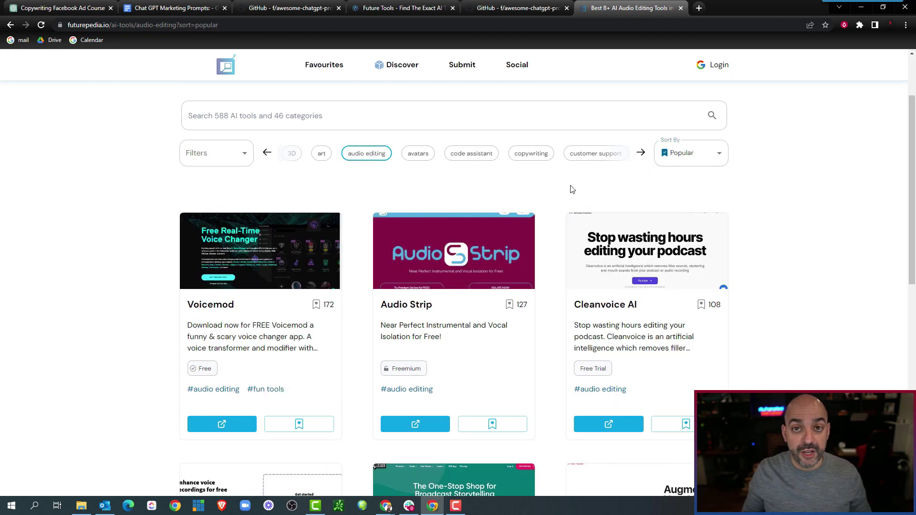